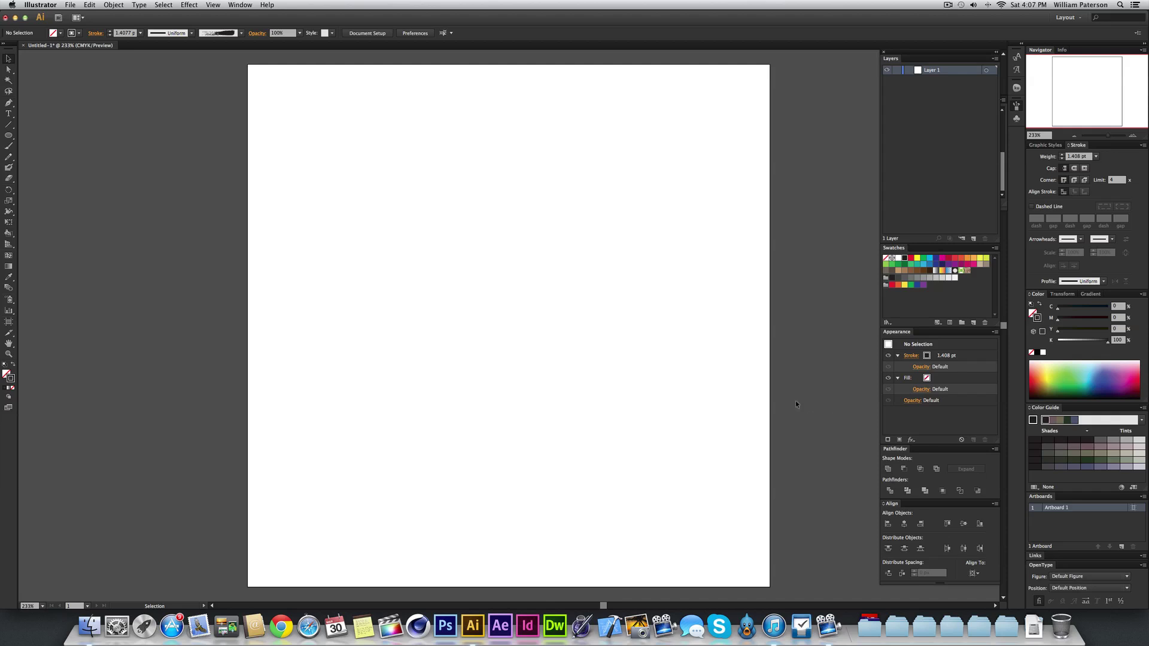
pyautogui.moveTo(745, 365); pyautogui.dragTo(388, 499)
pyautogui.moveTo(394, 424); pyautogui.dragTo(670, 190)
pyautogui.moveTo(673, 110); pyautogui.dragTo(329, 326)
# Step: Draw an unfilled circle about 306 px in diameter in the middle of the artboard, with a black stroke
pyautogui.press('l')
pyautogui.moveTo(511, 321); pyautogui.dragTo(575, 180)
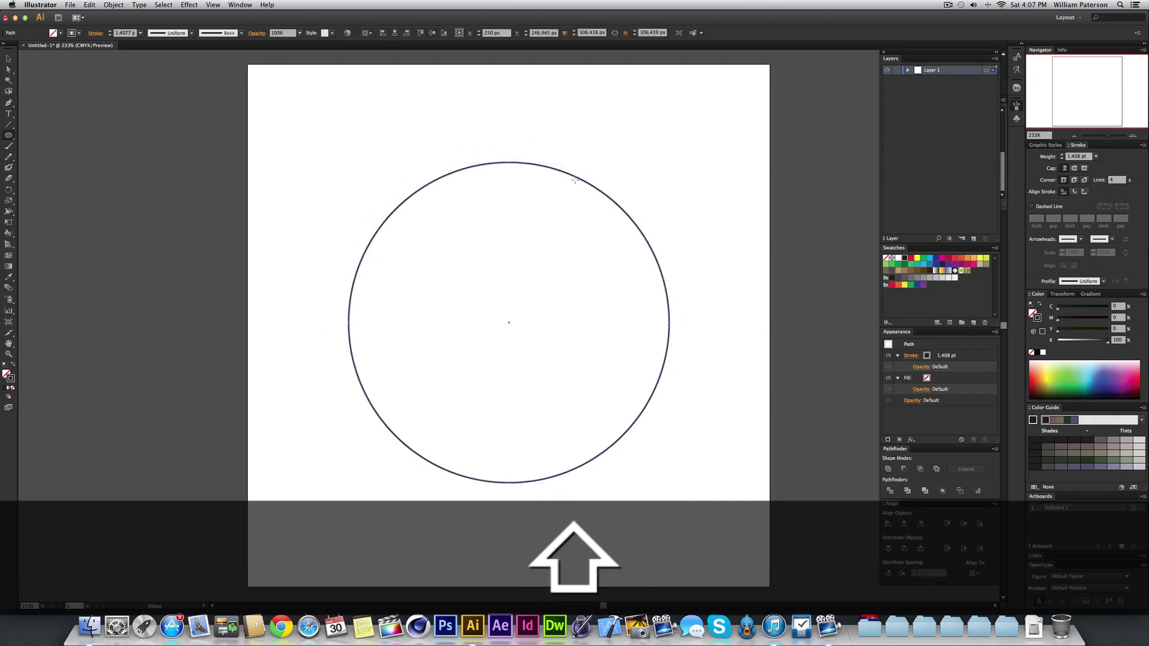
pyautogui.press('v')
pyautogui.click(556, 130)
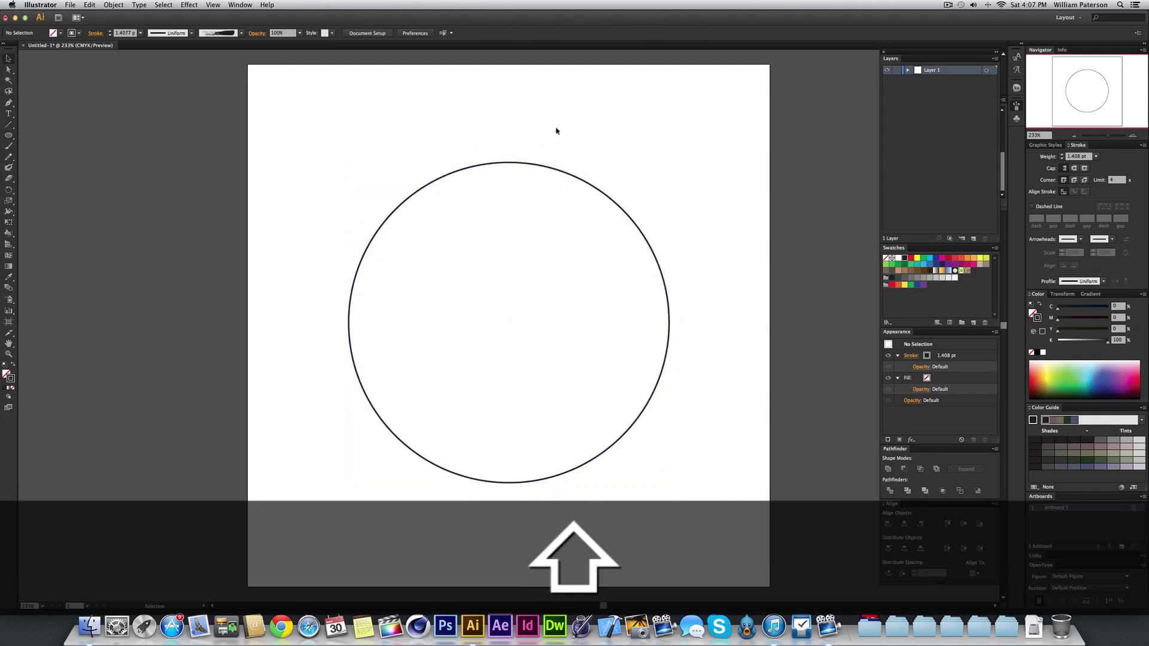
# Step: Set the circle's stroke weight to 1 pt
pyautogui.moveTo(556, 131); pyautogui.dragTo(461, 239)
pyautogui.moveTo(530, 129); pyautogui.dragTo(500, 170)
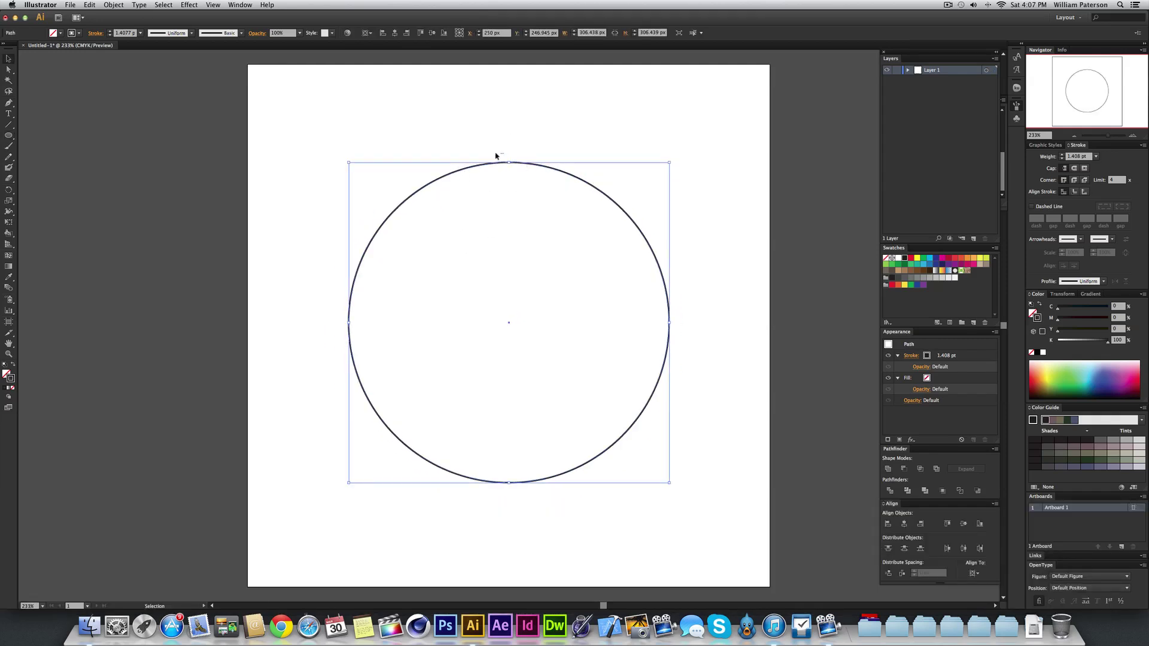
pyautogui.click(508, 123)
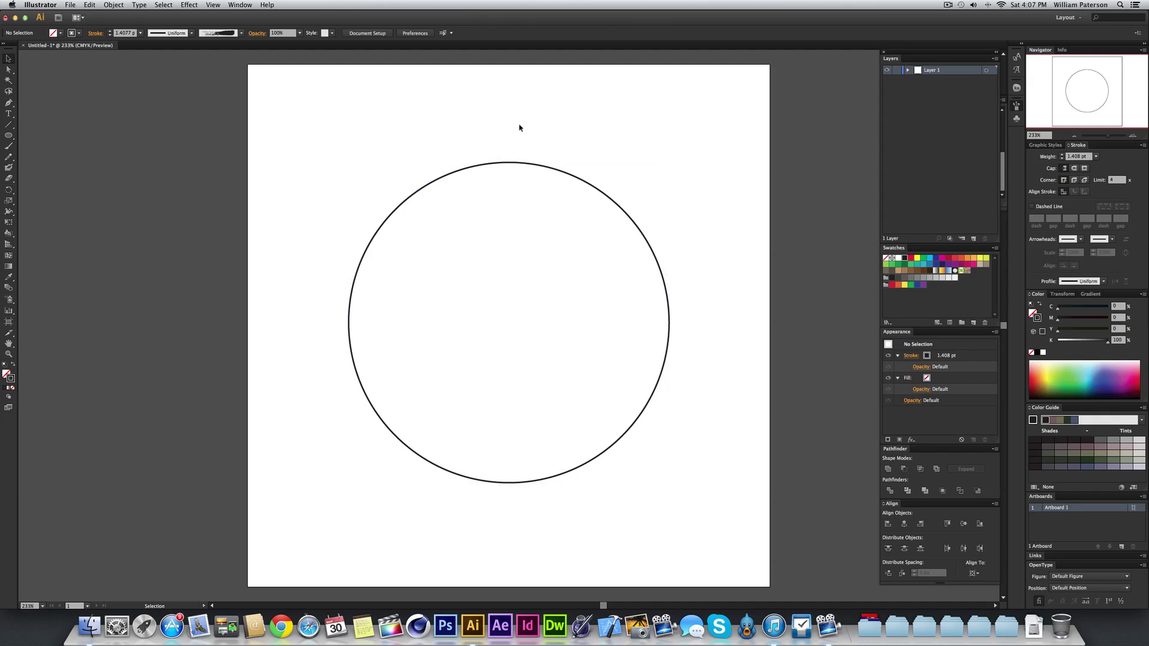
pyautogui.moveTo(600, 119); pyautogui.dragTo(508, 259)
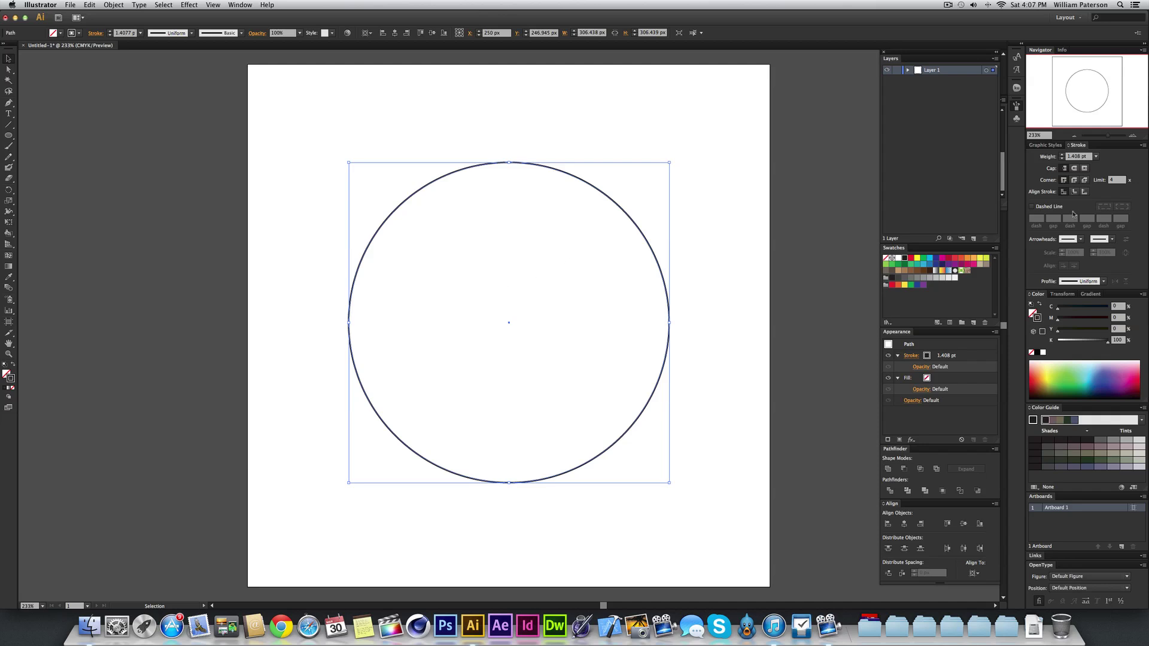
pyautogui.click(1089, 157)
pyautogui.write('1')
pyautogui.press('Return')
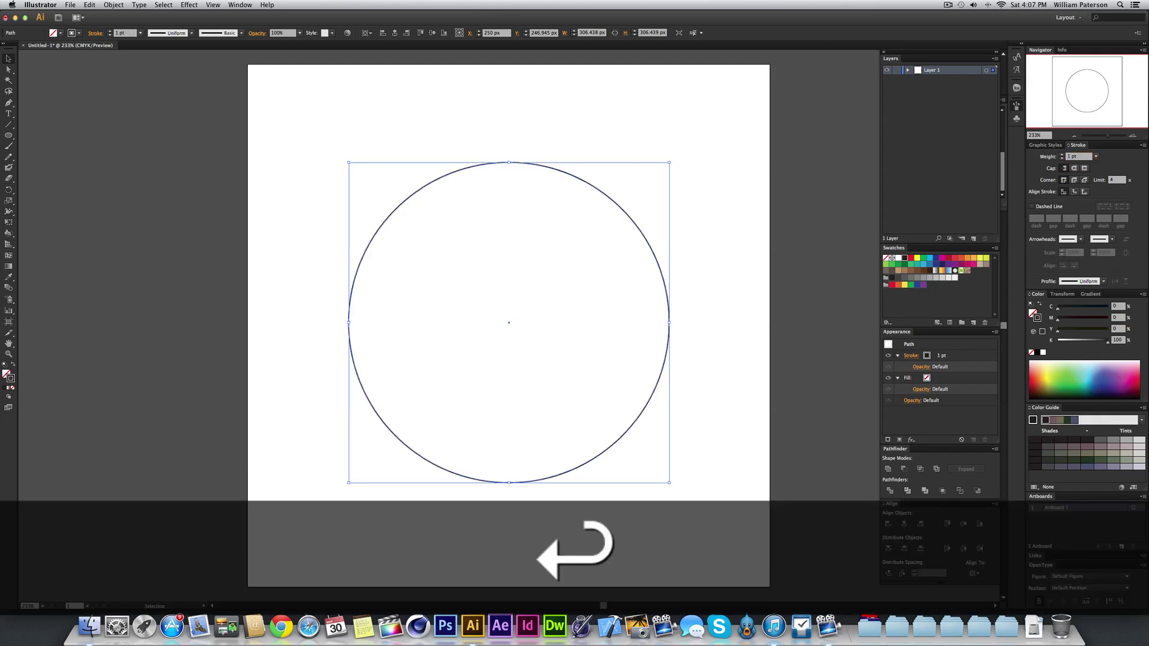
# Step: Reselect the circle and show the Brushes panel
pyautogui.click(580, 79)
pyautogui.moveTo(554, 117); pyautogui.dragTo(458, 220)
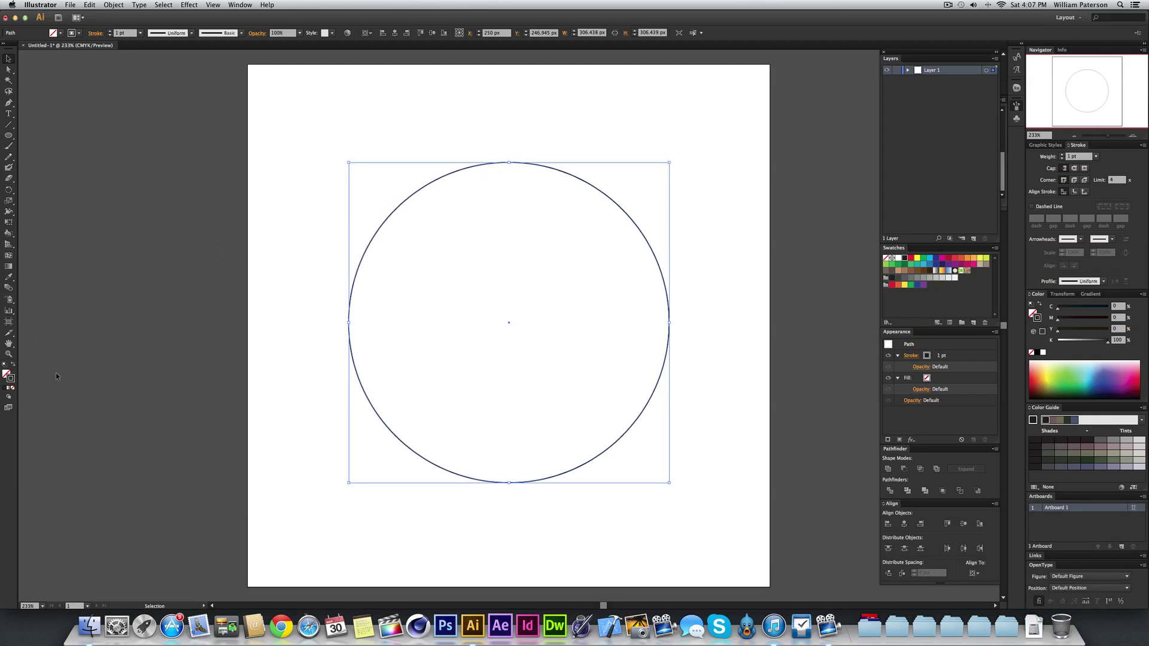
pyautogui.moveTo(575, 144); pyautogui.dragTo(547, 184)
pyautogui.click(1016, 105)
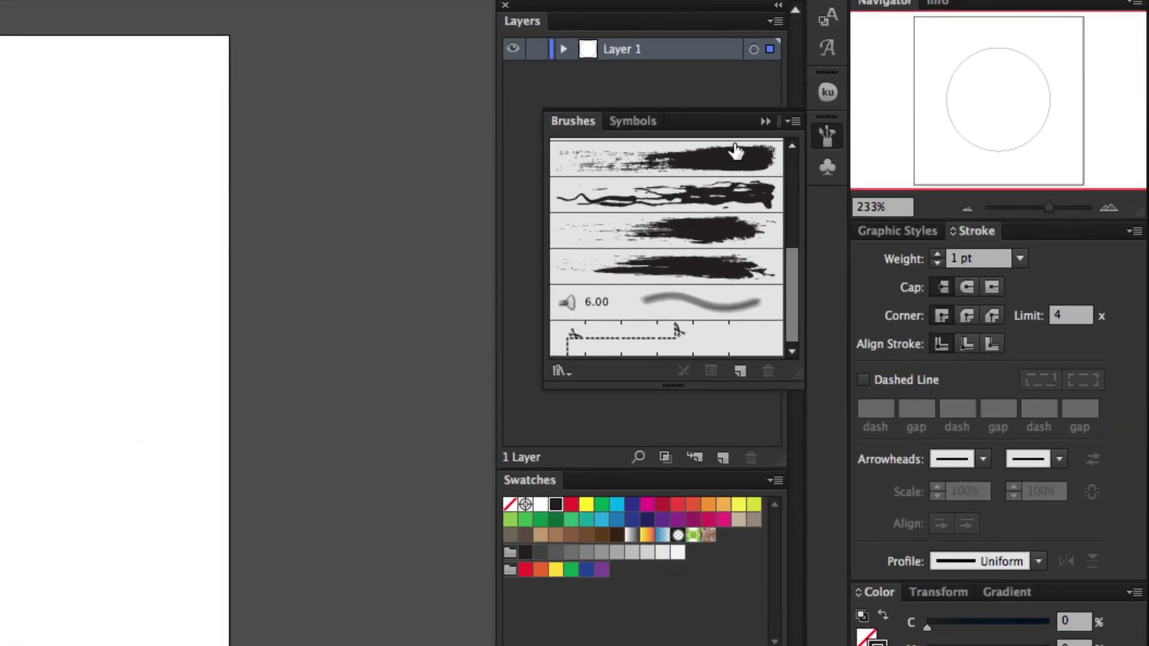
pyautogui.click(822, 139)
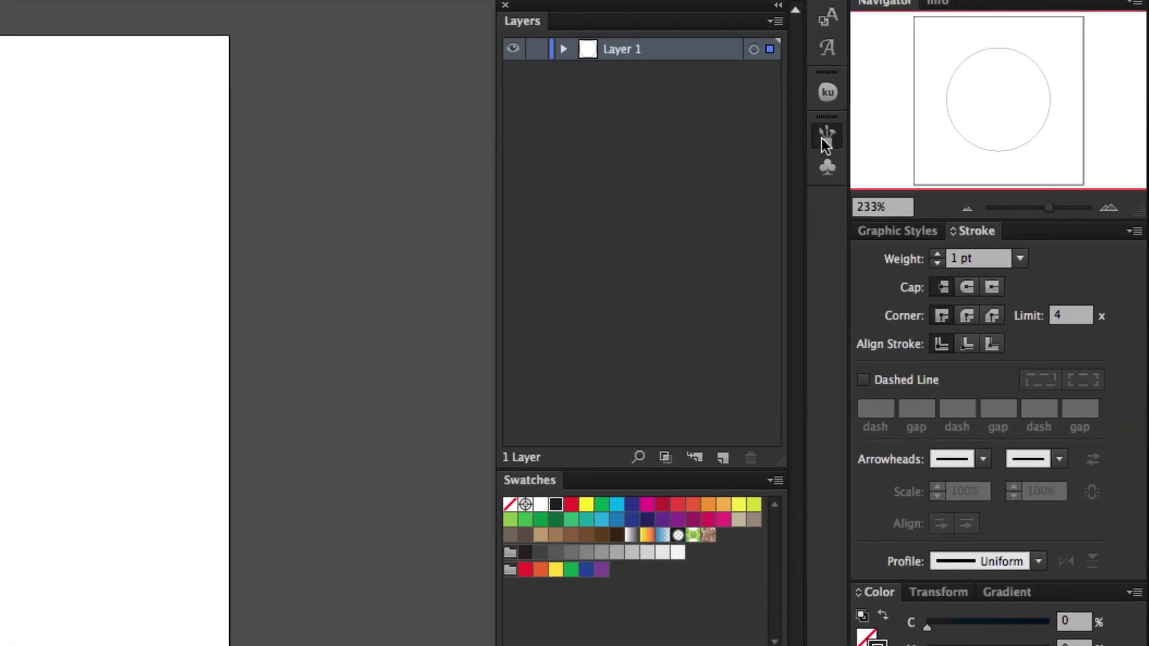
pyautogui.click(822, 138)
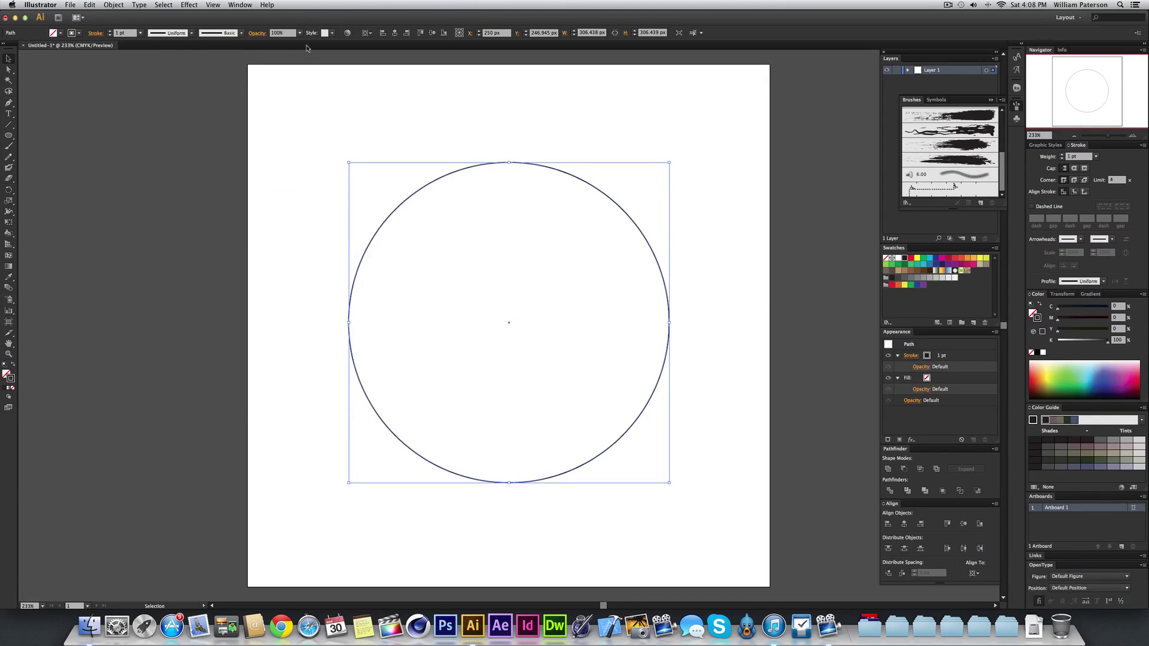
pyautogui.click(240, 5)
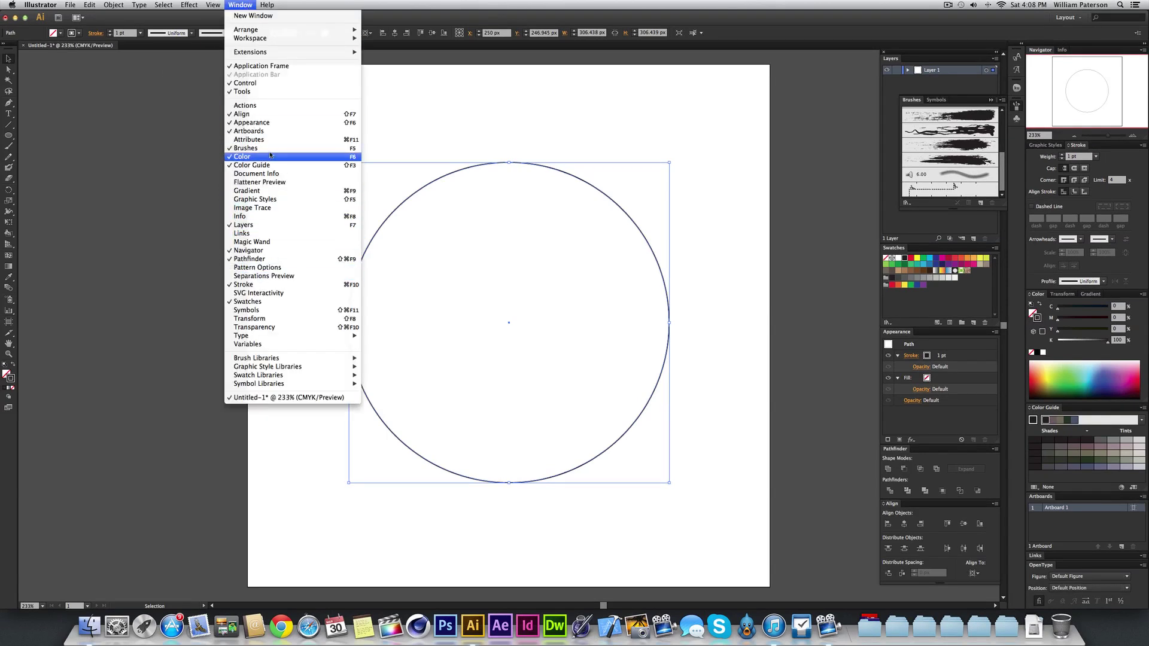
pyautogui.click(950, 158)
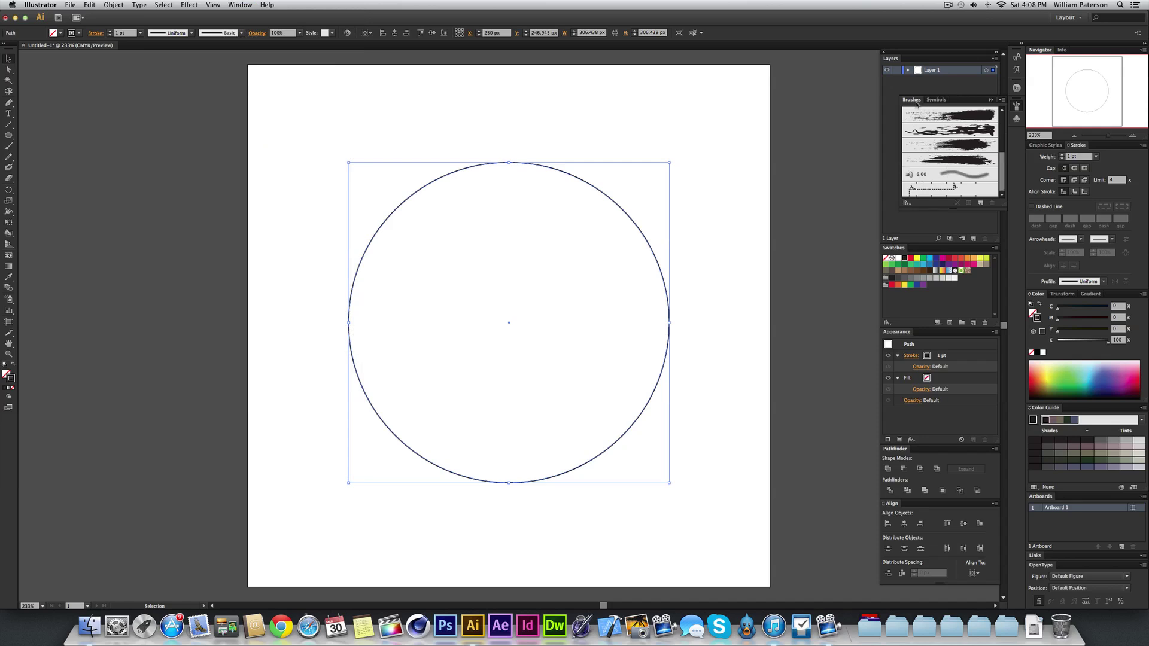
# Step: Separate the Brushes panel from the Symbols panel into its own dock group and reopen it
pyautogui.click(935, 100)
pyautogui.click(915, 100)
pyautogui.moveTo(917, 103)
pyautogui.mouseDown()
pyautogui.moveTo(981, 105)
pyautogui.moveTo(1018, 138)
pyautogui.moveTo(1021, 90)
pyautogui.moveTo(1017, 106)
pyautogui.mouseUp()
pyautogui.click(1021, 123)
pyautogui.click(1017, 106)
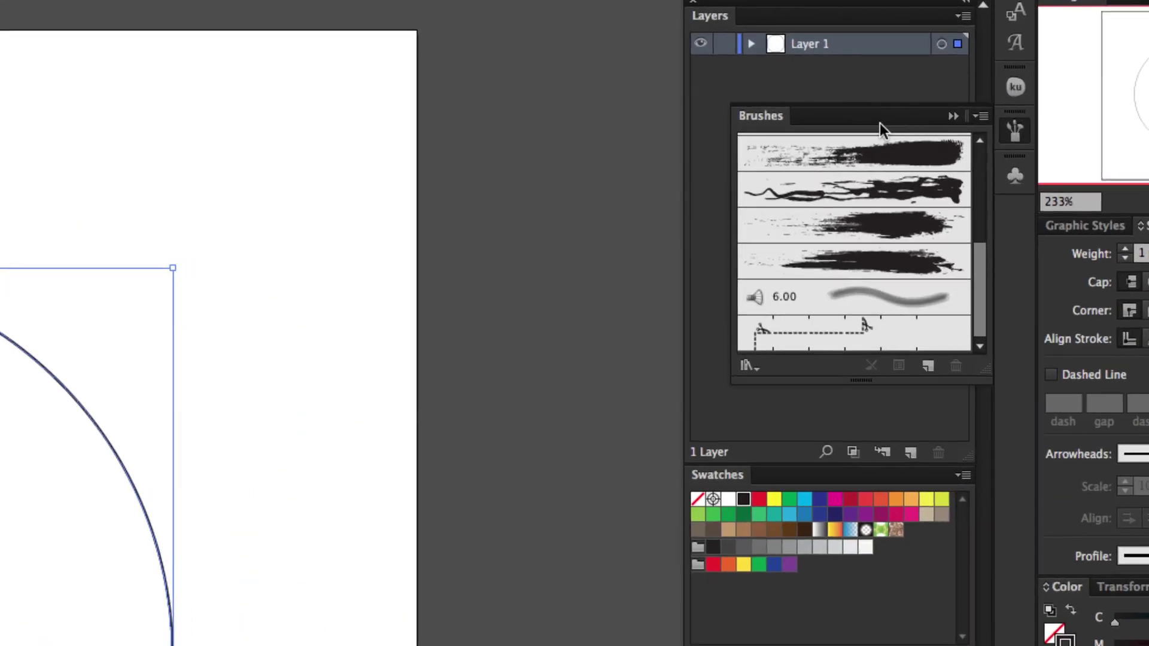
# Step: Look through the available brushes, and view the Grunge brushes vector pack library before closing it
pyautogui.moveTo(1000, 160); pyautogui.dragTo(1009, 119)
pyautogui.scroll(-10, 979, 216)
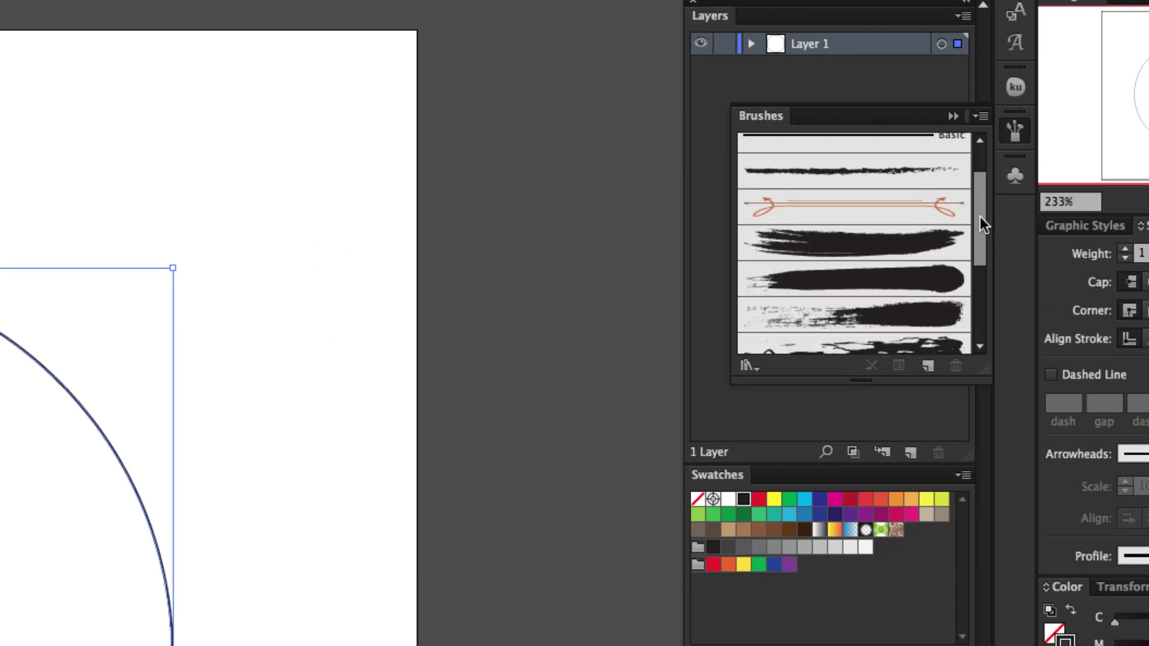
pyautogui.scroll(10, 911, 218)
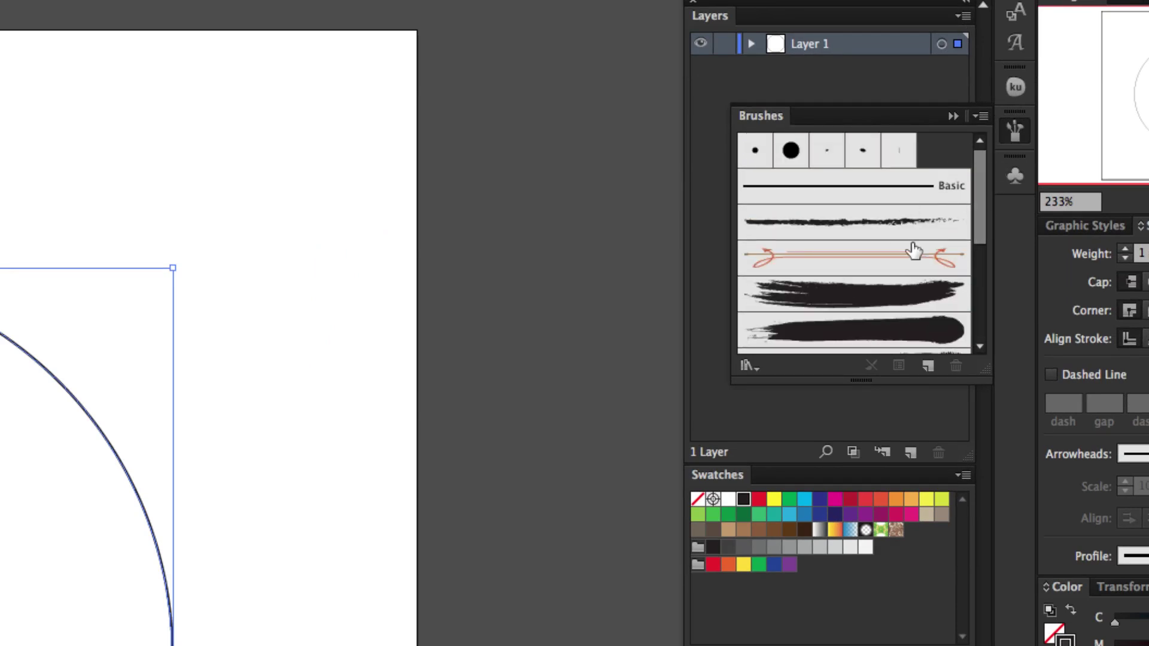
pyautogui.click(748, 370)
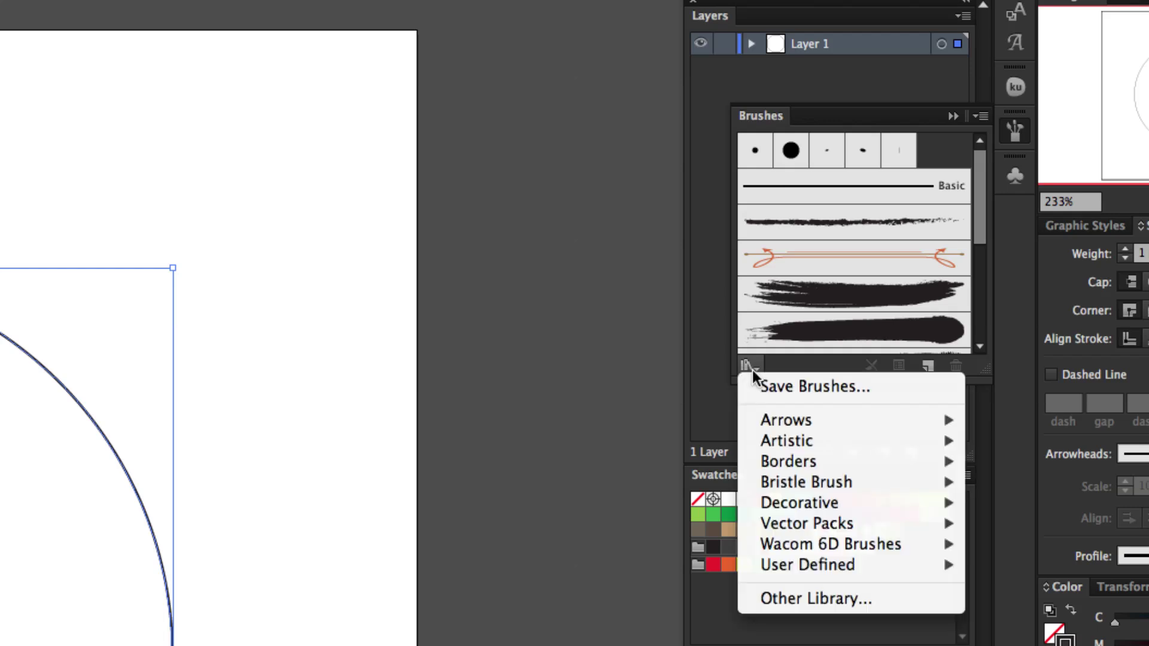
pyautogui.moveTo(738, 454)
pyautogui.moveTo(752, 527)
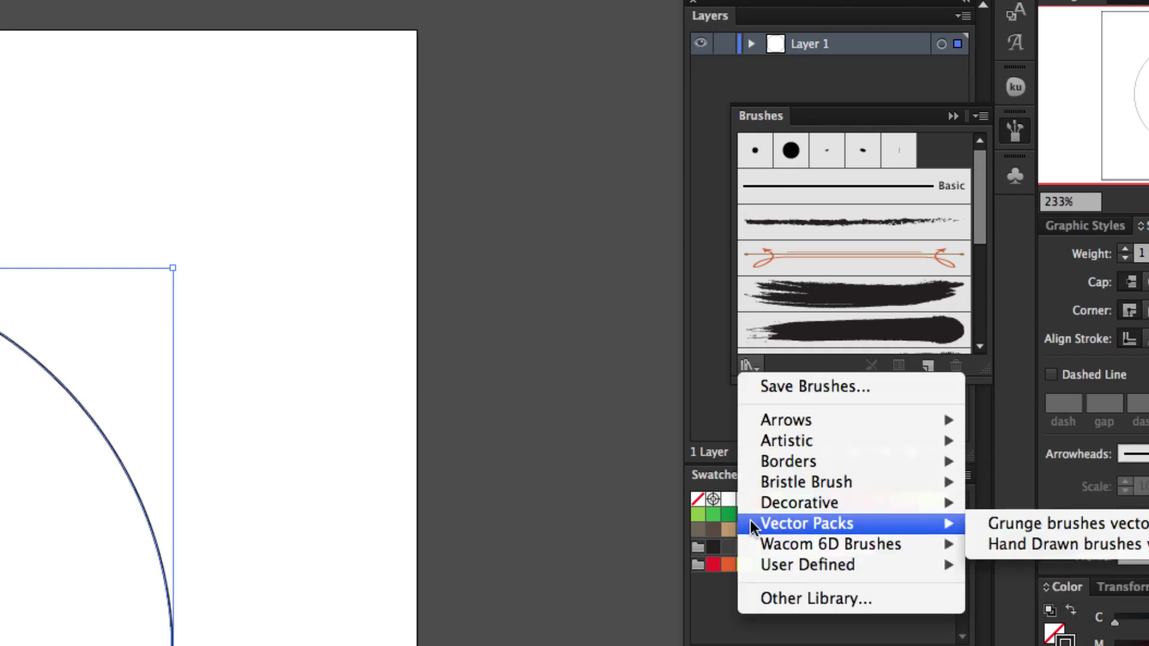
pyautogui.click(1028, 525)
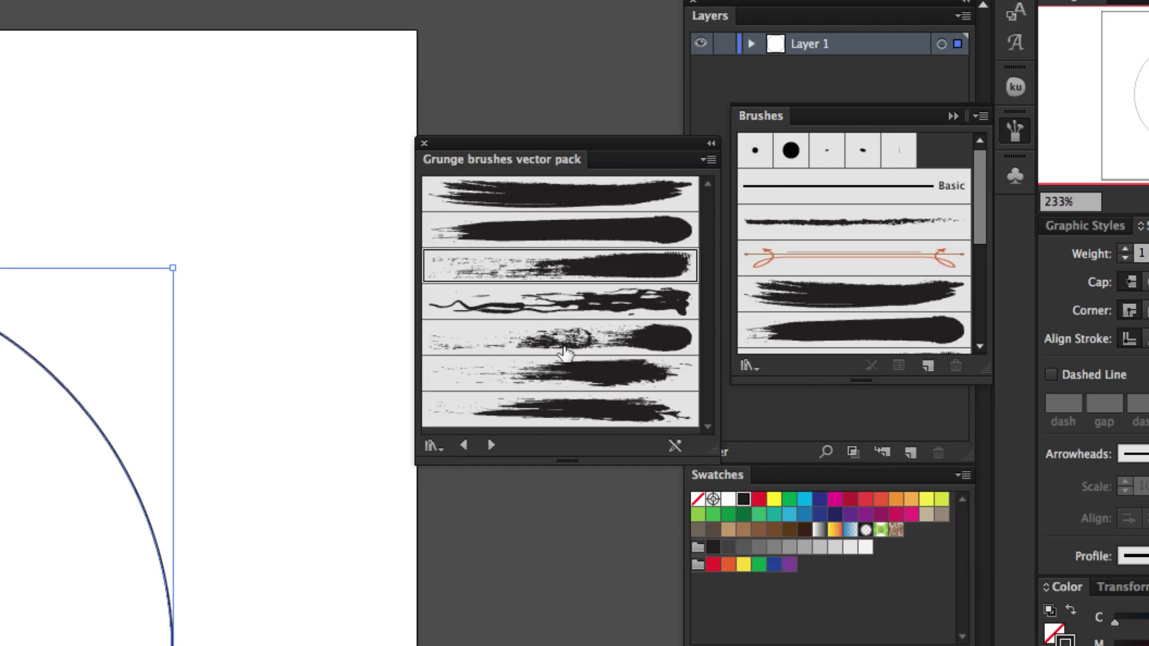
pyautogui.moveTo(636, 148); pyautogui.dragTo(354, 162)
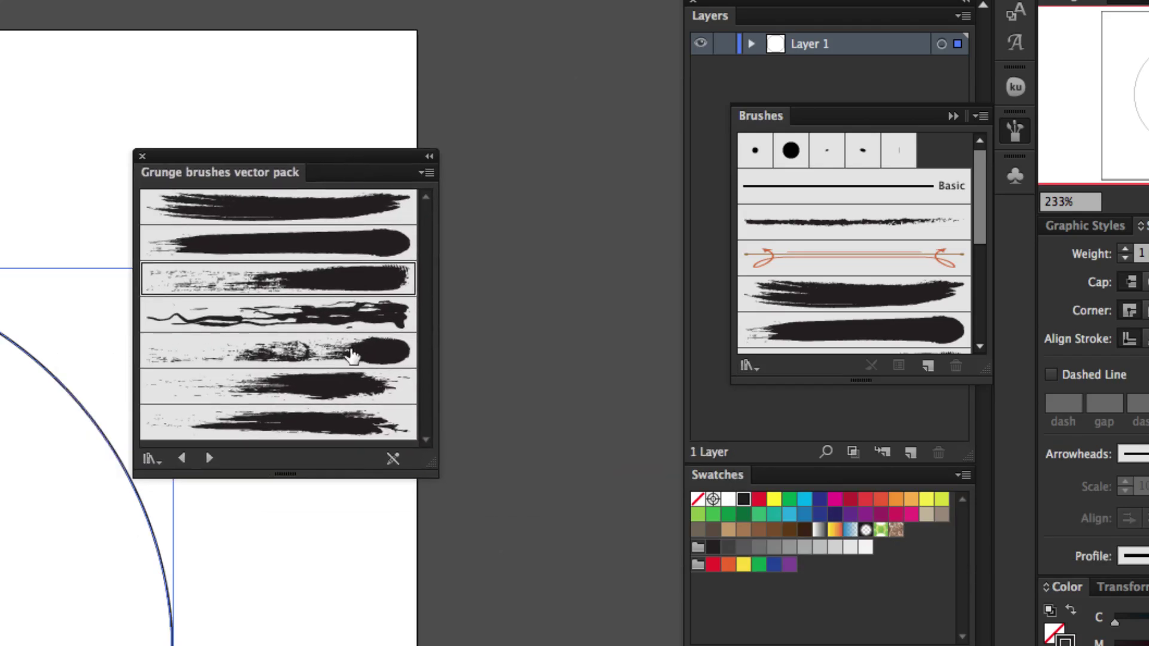
pyautogui.click(142, 156)
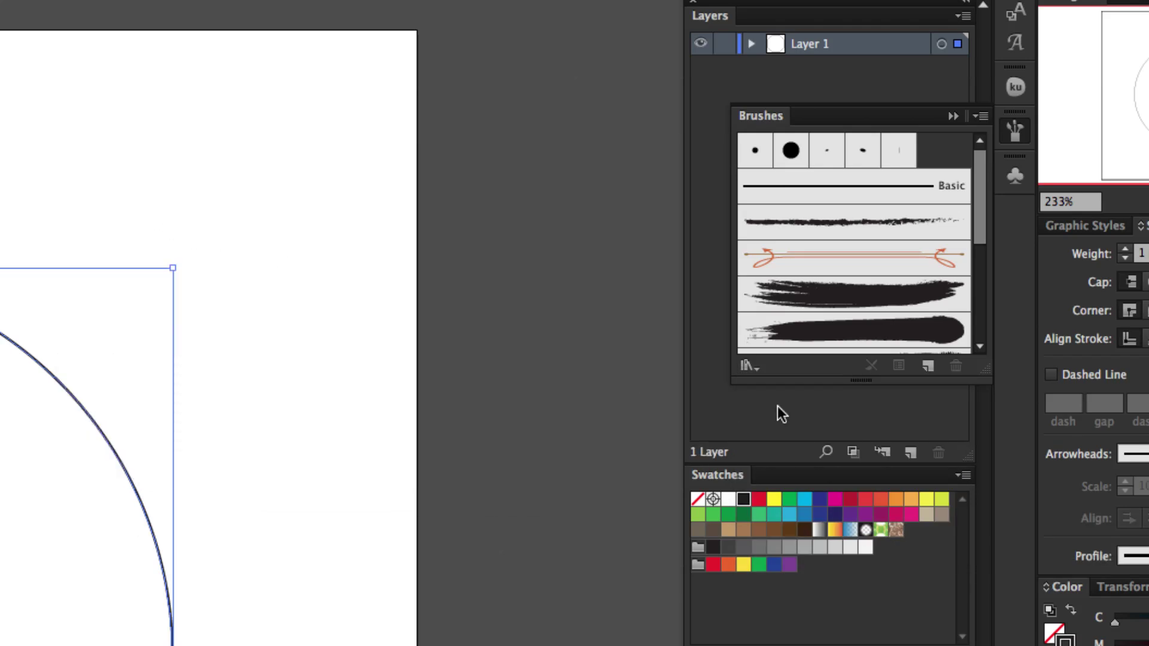
pyautogui.moveTo(778, 406); pyautogui.dragTo(742, 363)
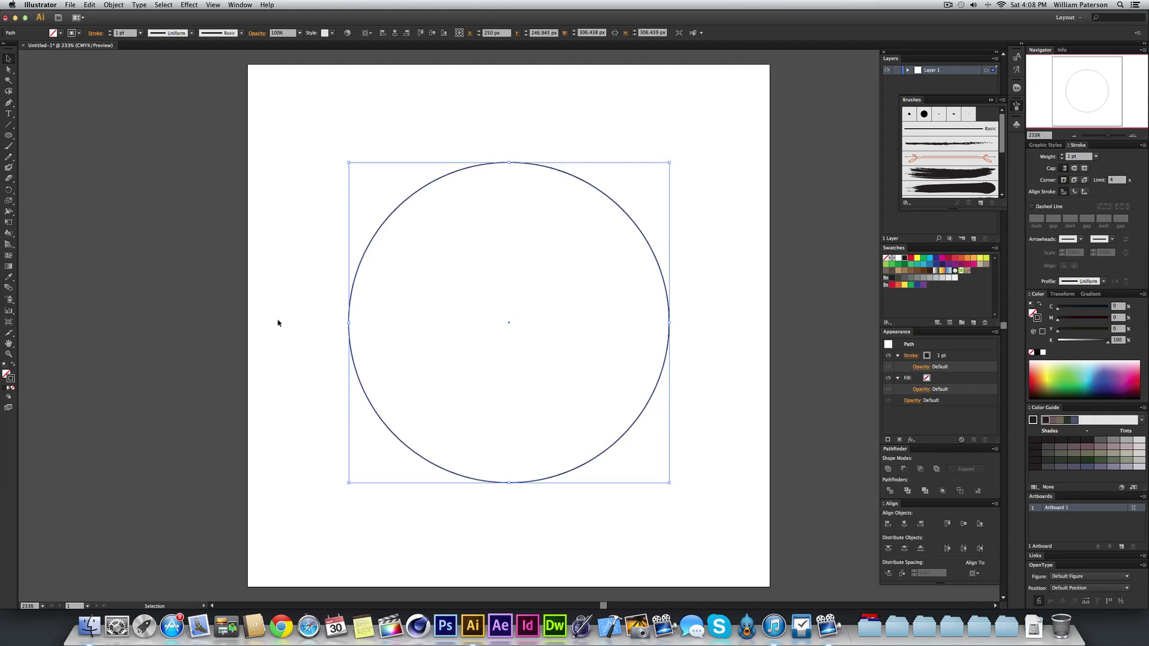
# Step: Apply the first grunge brush in the Brushes panel to the circle's stroke
pyautogui.scroll(5, 278, 323)
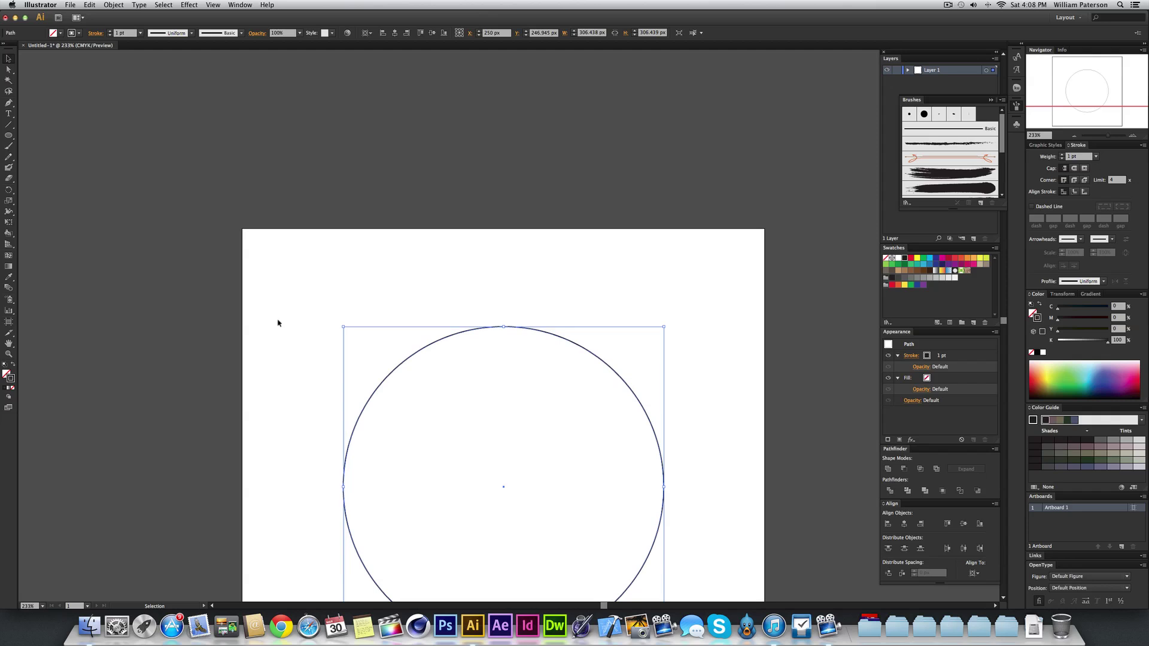
pyautogui.scroll(-5, 403, 273)
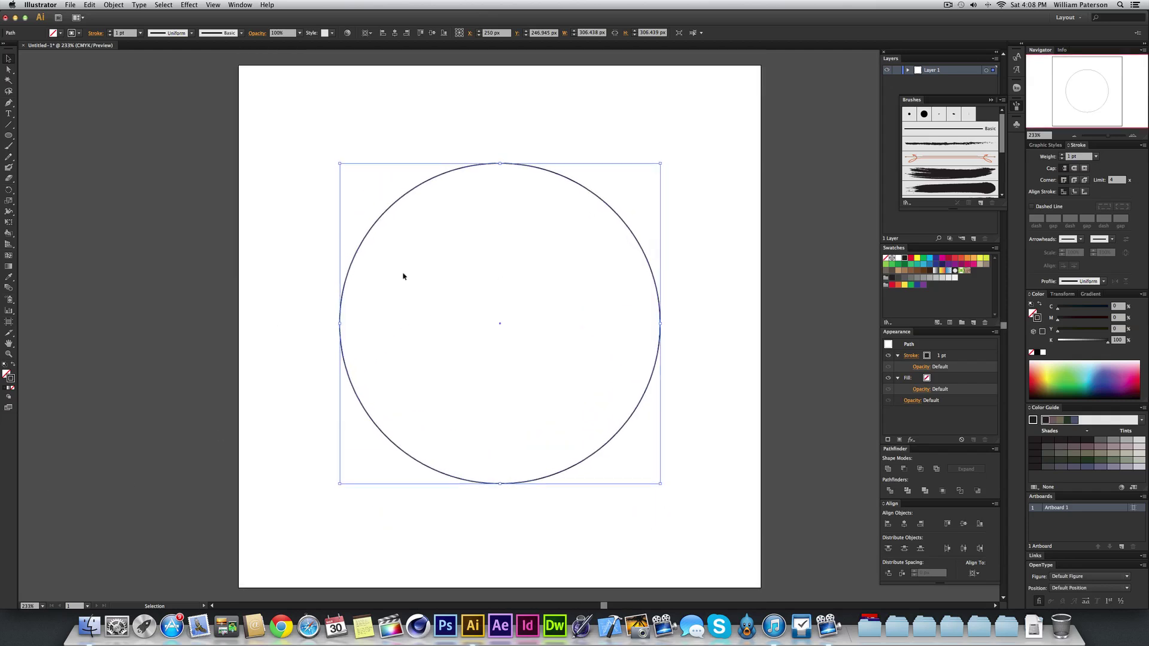
pyautogui.click(688, 234)
pyautogui.click(657, 293)
pyautogui.click(716, 184)
pyautogui.click(638, 243)
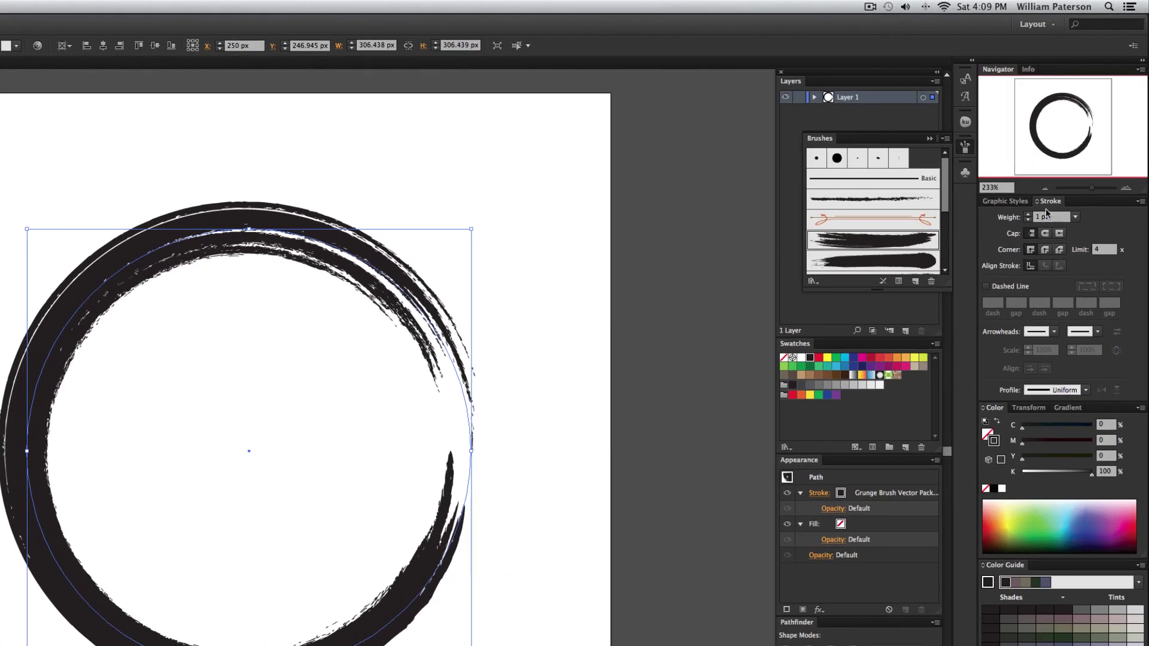
# Step: Try a stroke weight of 2 pt and above on the brushed circle, and return it to 1 pt
pyautogui.click(1062, 159)
pyautogui.click(1027, 215)
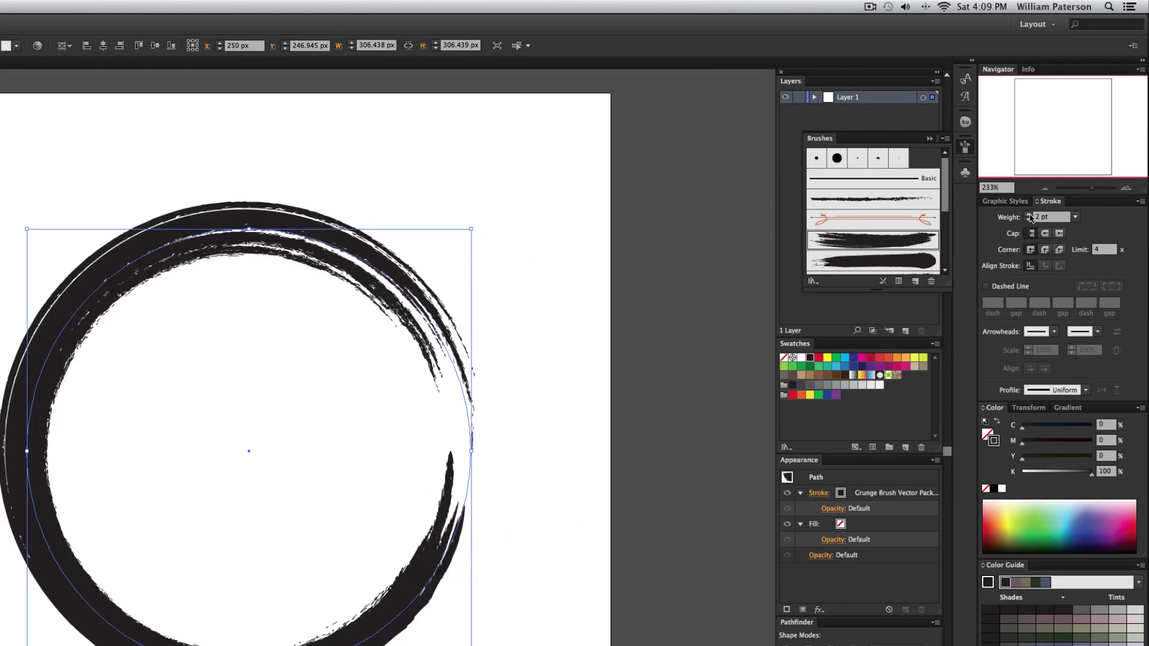
pyautogui.click(1027, 214)
pyautogui.click(1027, 215)
pyautogui.click(1028, 219)
pyautogui.click(1028, 220)
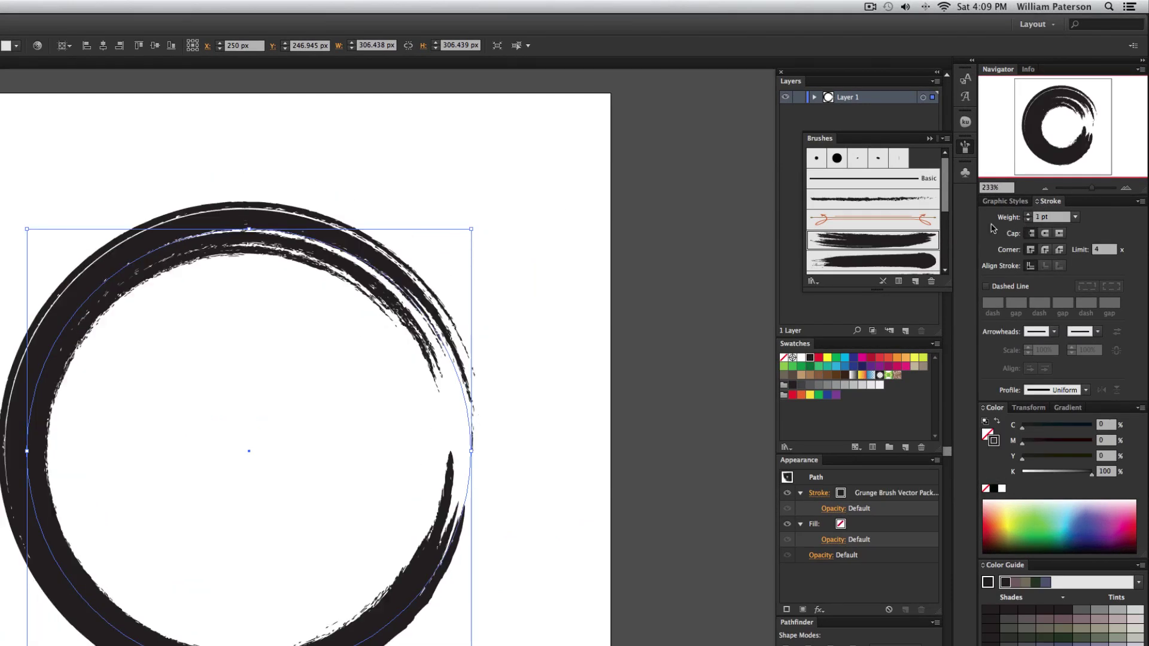
# Step: Try the second grunge brush on the circle and replace it with the dry, broken-up third grunge brush
pyautogui.click(871, 261)
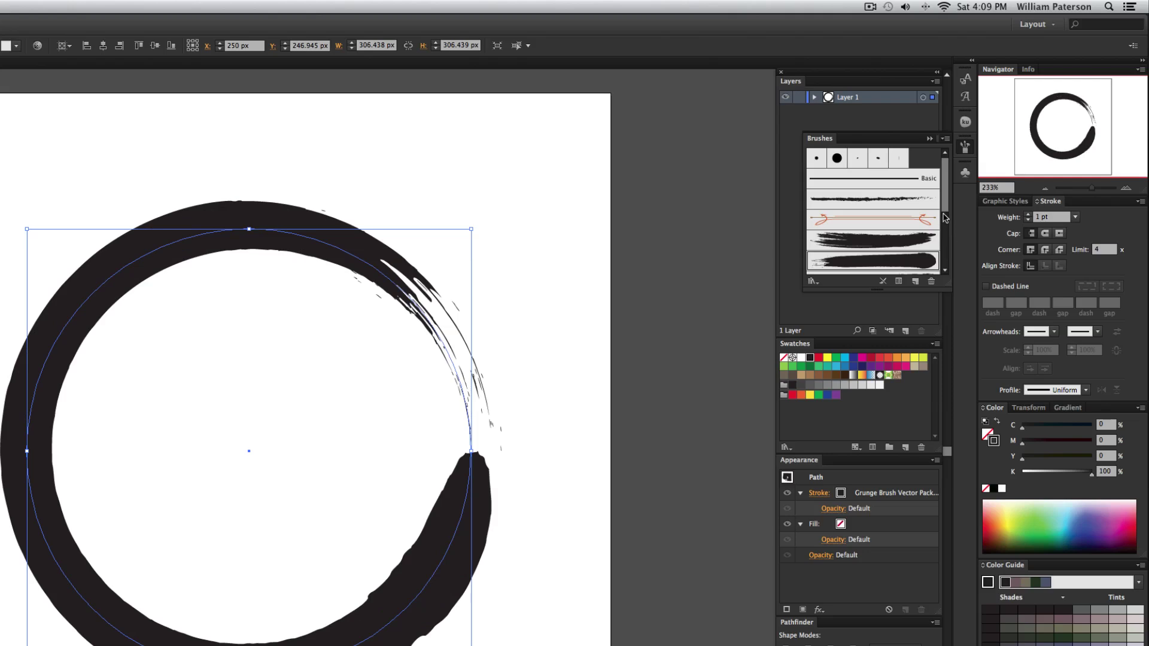
pyautogui.scroll(-3, 898, 234)
pyautogui.click(912, 250)
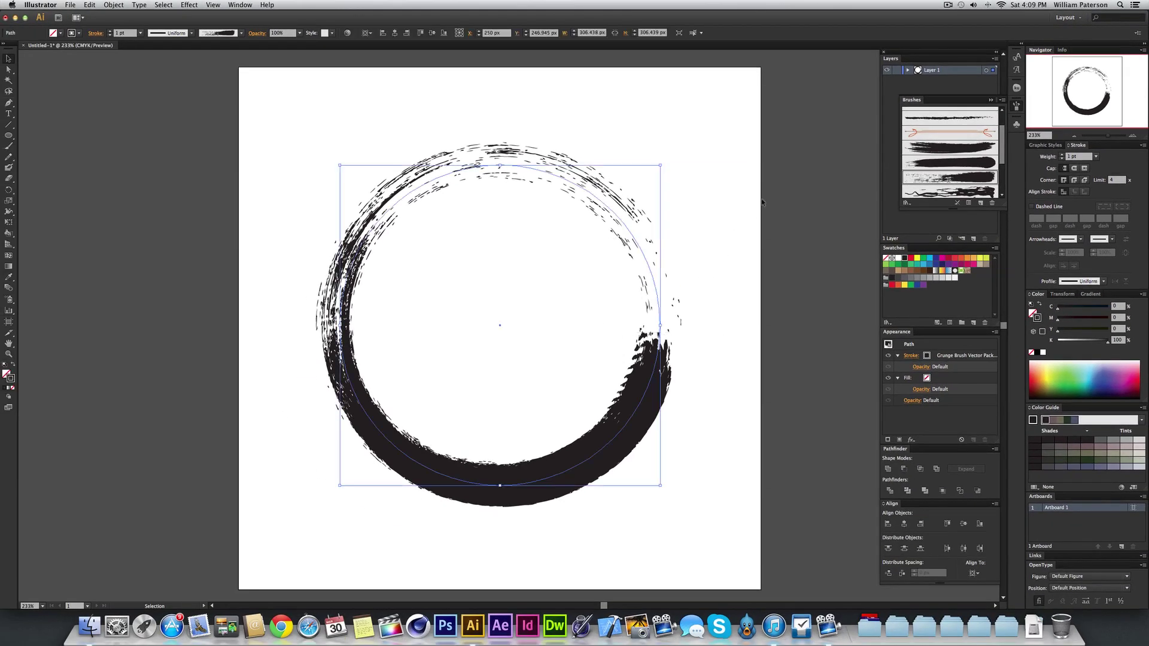
# Step: Rotate the brushed circle with Free Transform in 45° increments until the stroke's thick end starts at the top of the circle
pyautogui.click(683, 118)
pyautogui.press('super+a')
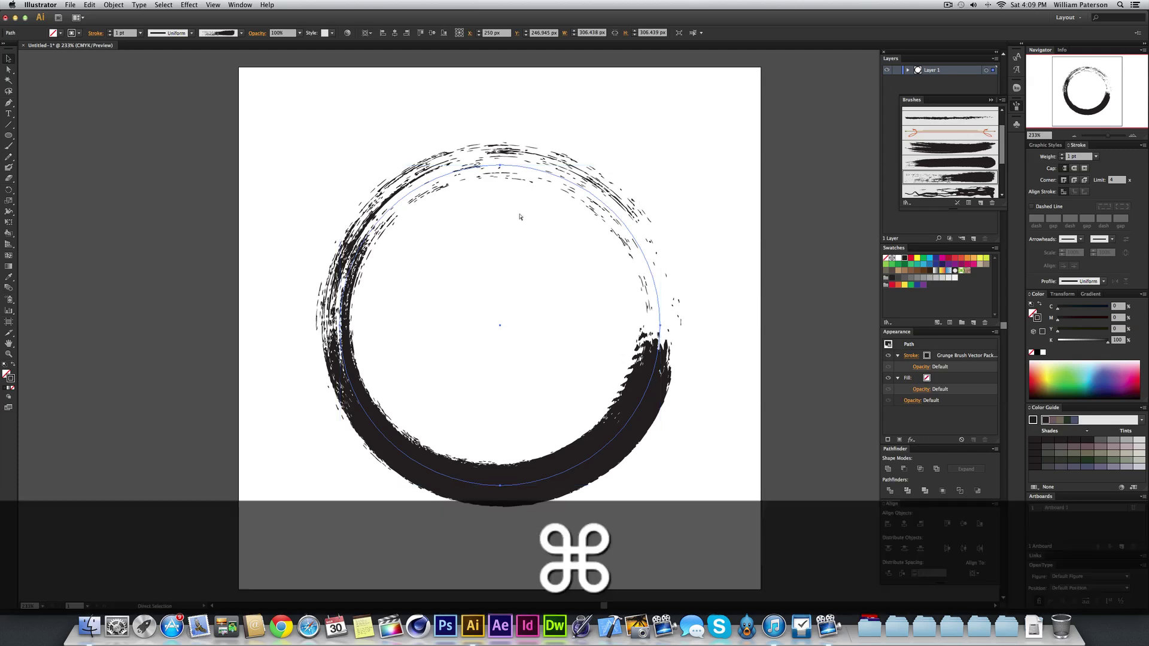
pyautogui.press('super+c')
pyautogui.click(713, 232)
pyautogui.moveTo(735, 215); pyautogui.dragTo(518, 359)
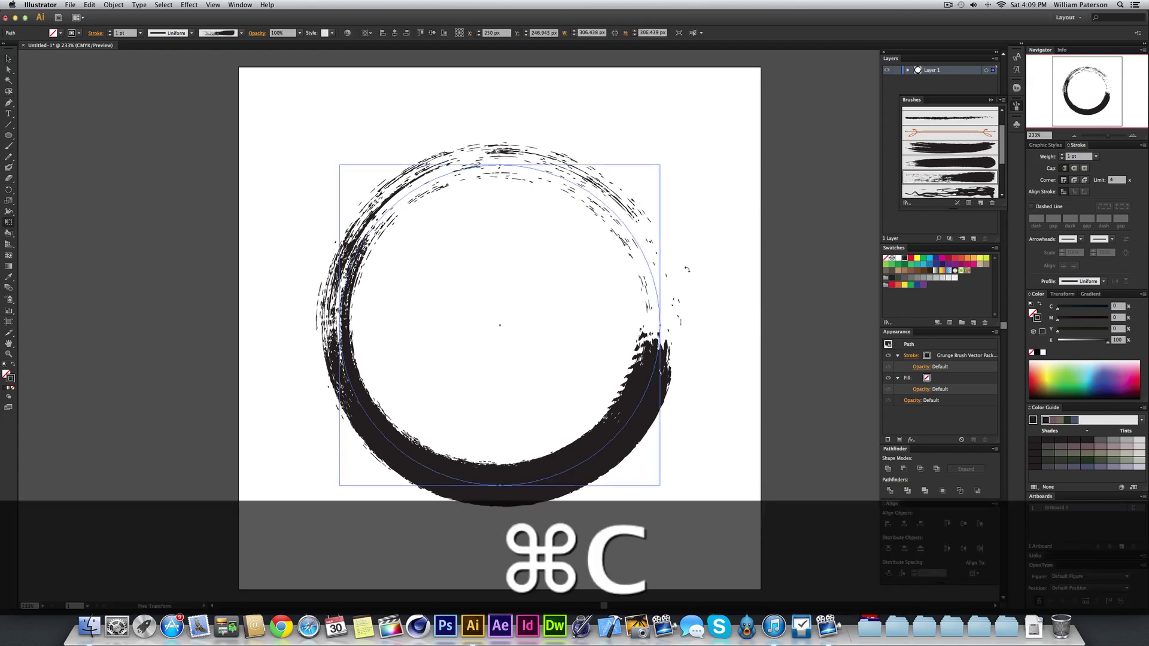
pyautogui.press('e')
pyautogui.moveTo(688, 203); pyautogui.dragTo(570, 403)
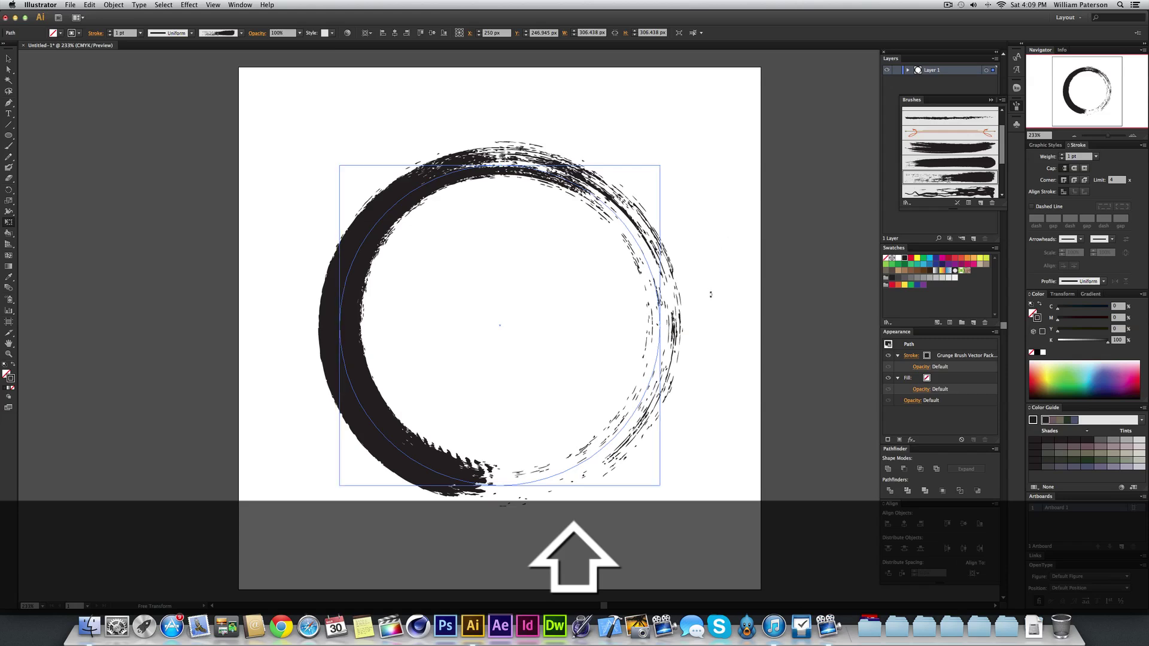
pyautogui.moveTo(711, 294); pyautogui.dragTo(729, 307)
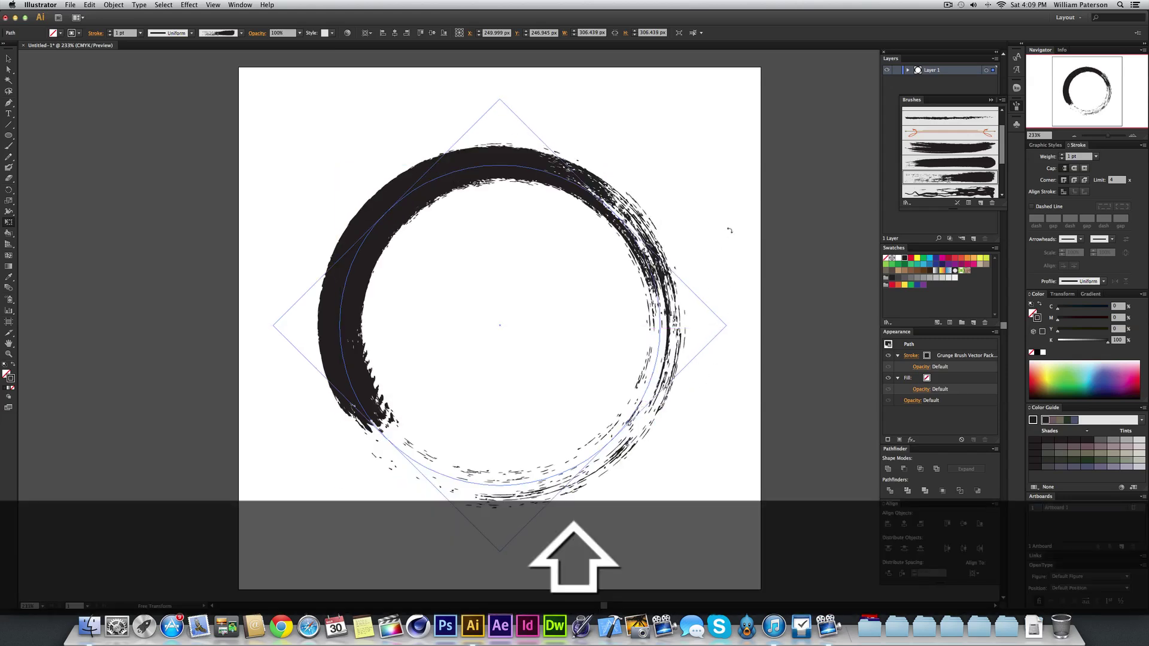
pyautogui.moveTo(730, 230)
pyautogui.mouseDown()
pyautogui.moveTo(722, 267)
pyautogui.moveTo(726, 281)
pyautogui.moveTo(730, 249)
pyautogui.moveTo(736, 314)
pyautogui.mouseUp()
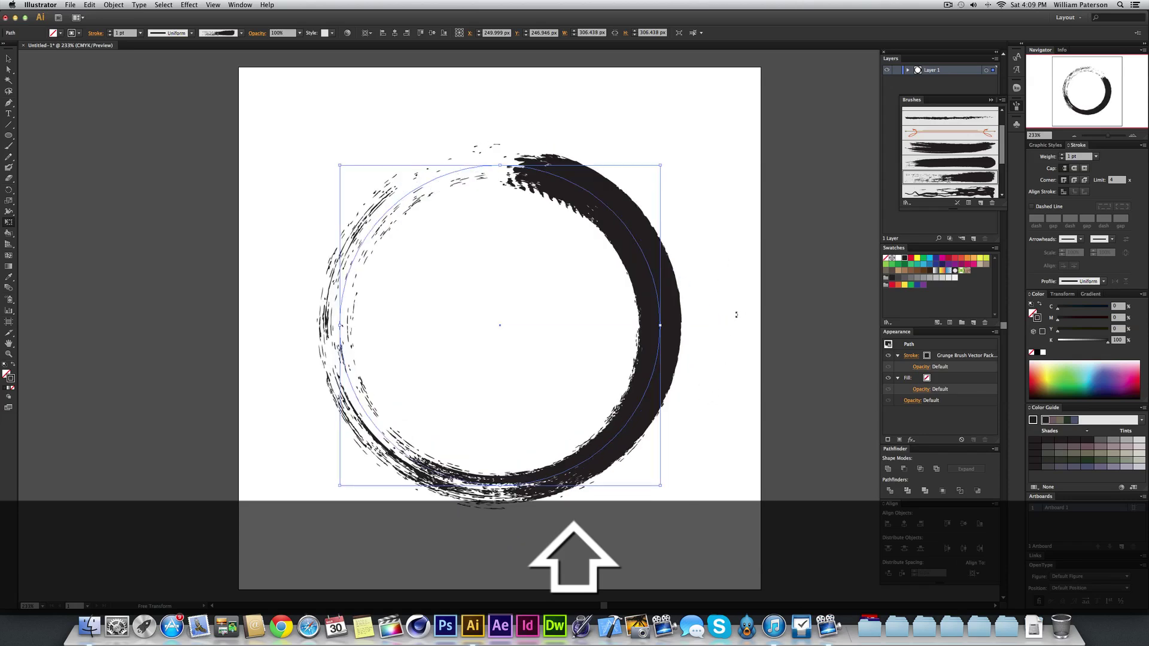
# Step: Select the brushed circle's rightmost anchor point with the Direct Selection tool
pyautogui.press('v')
pyautogui.click(711, 308)
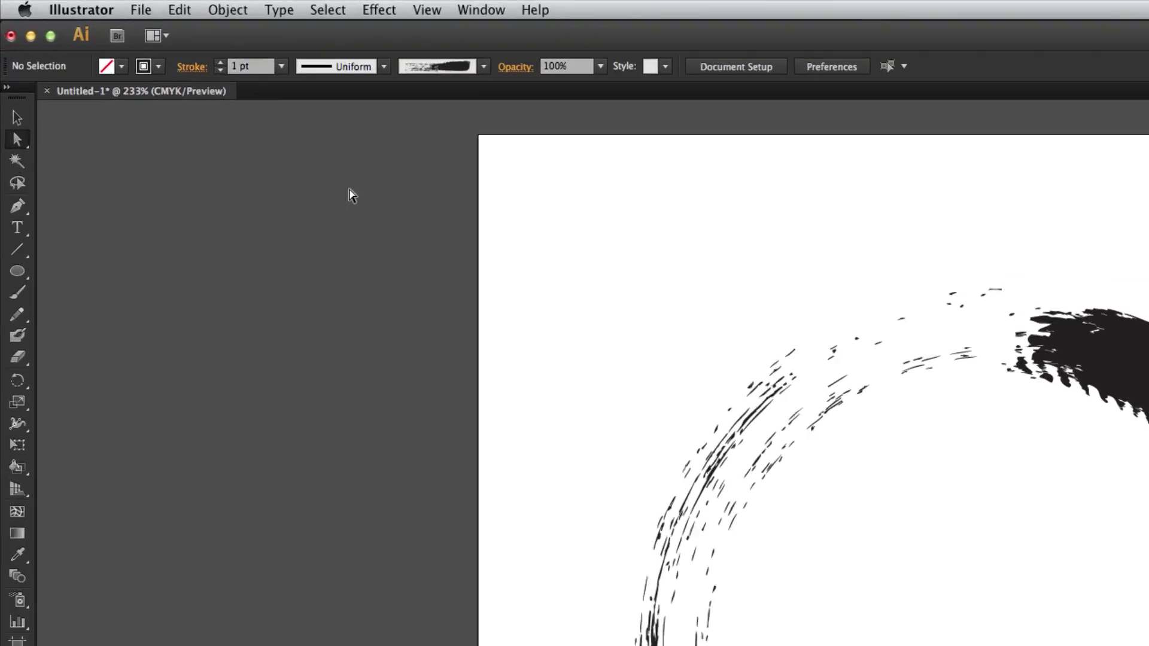
pyautogui.click(30, 172)
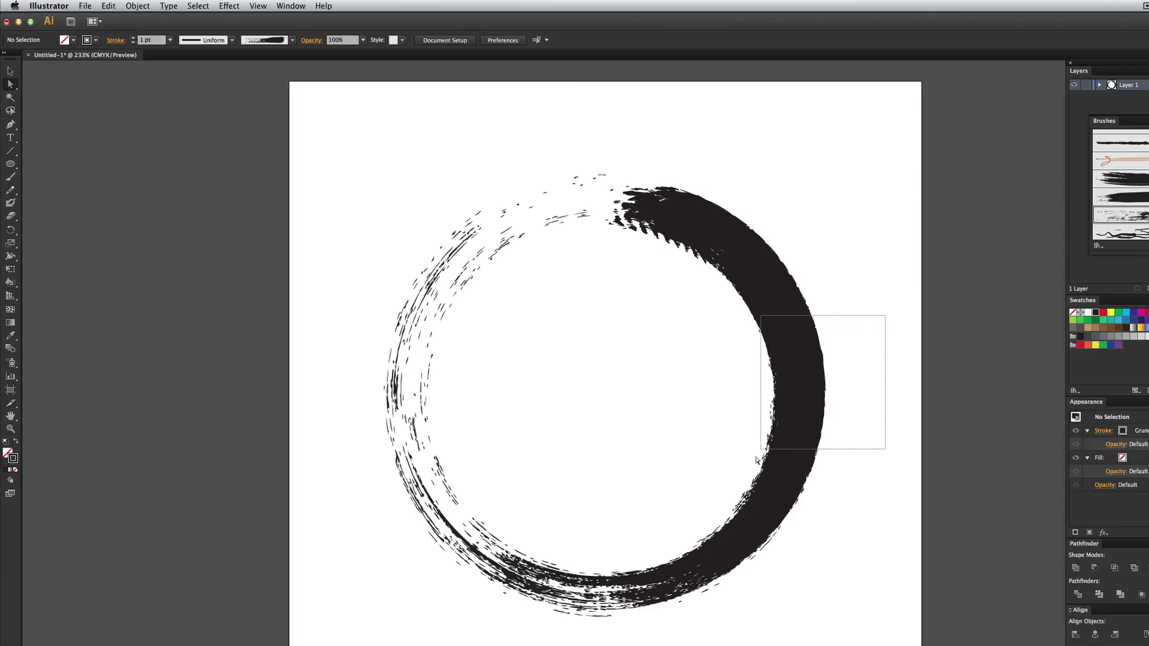
pyautogui.click(624, 412)
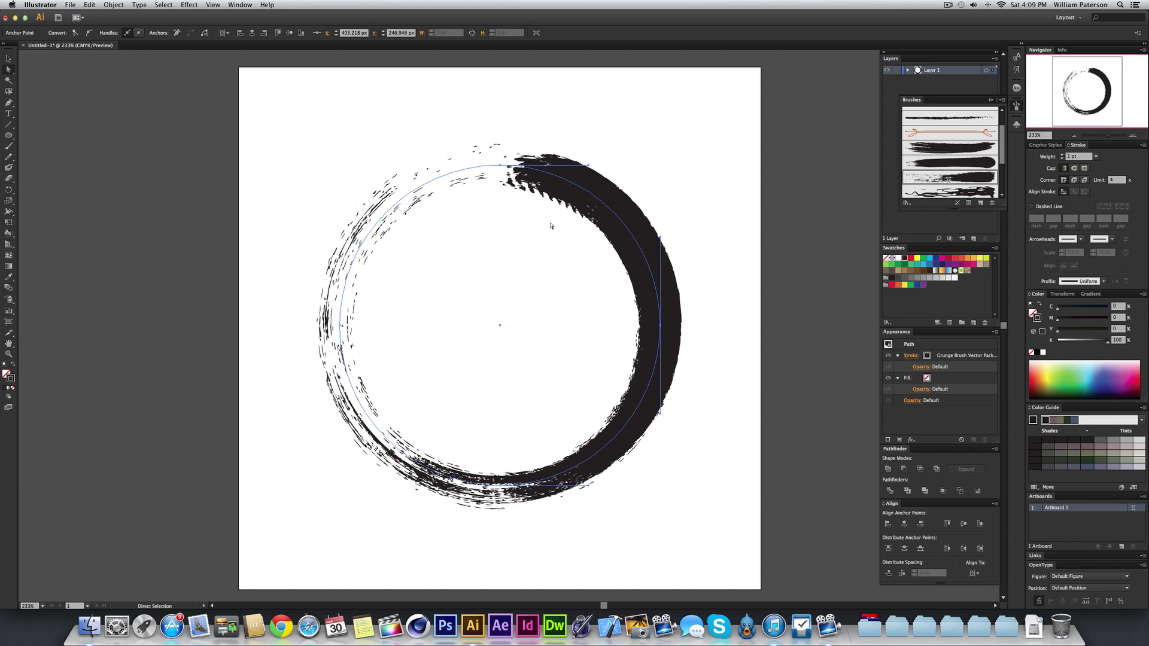
# Step: Try converting the brushed circle into editable outlines with Expand Appearance, dismissing the Rasterize settings
pyautogui.press('v')
pyautogui.click(113, 4)
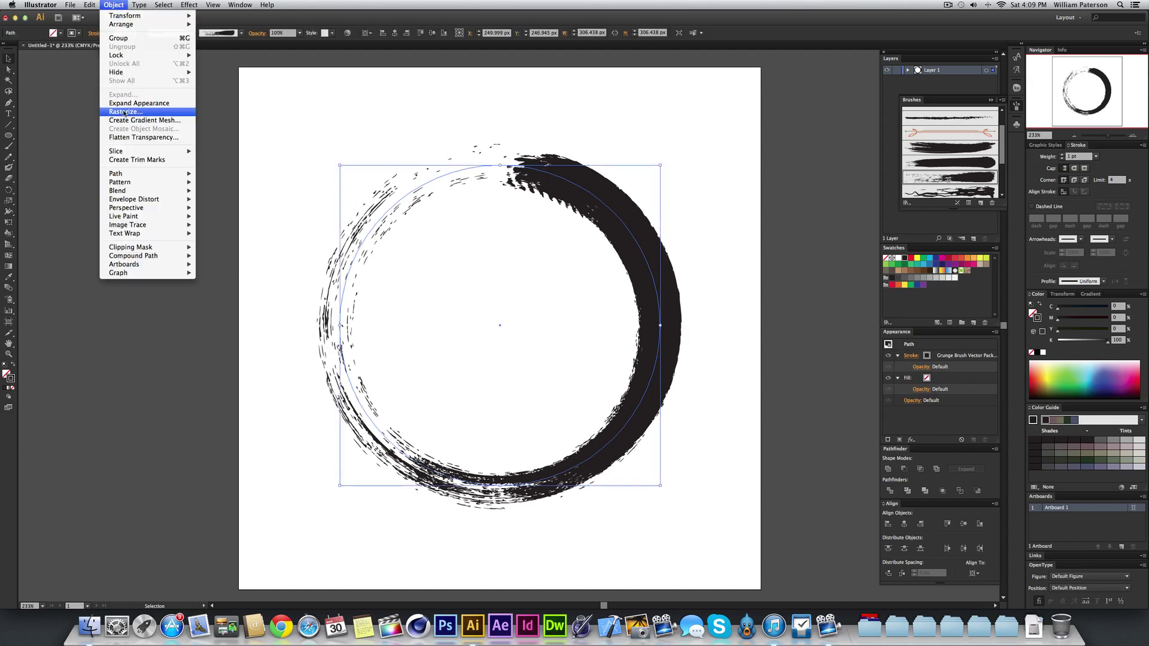
pyautogui.click(124, 112)
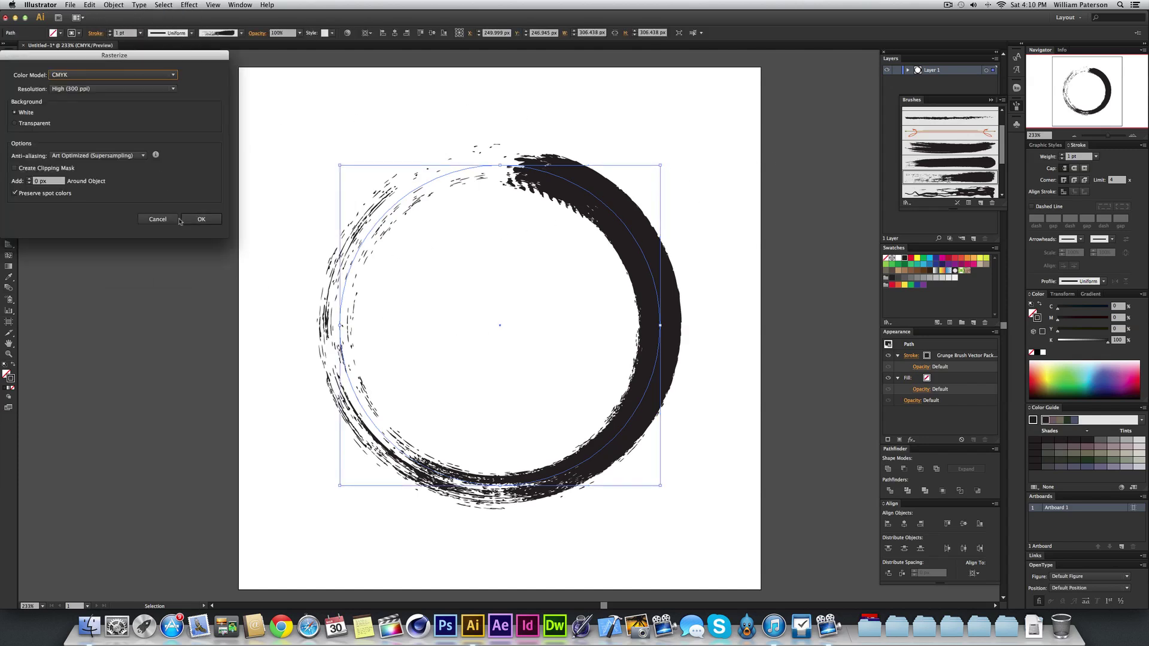
pyautogui.click(176, 220)
pyautogui.click(114, 5)
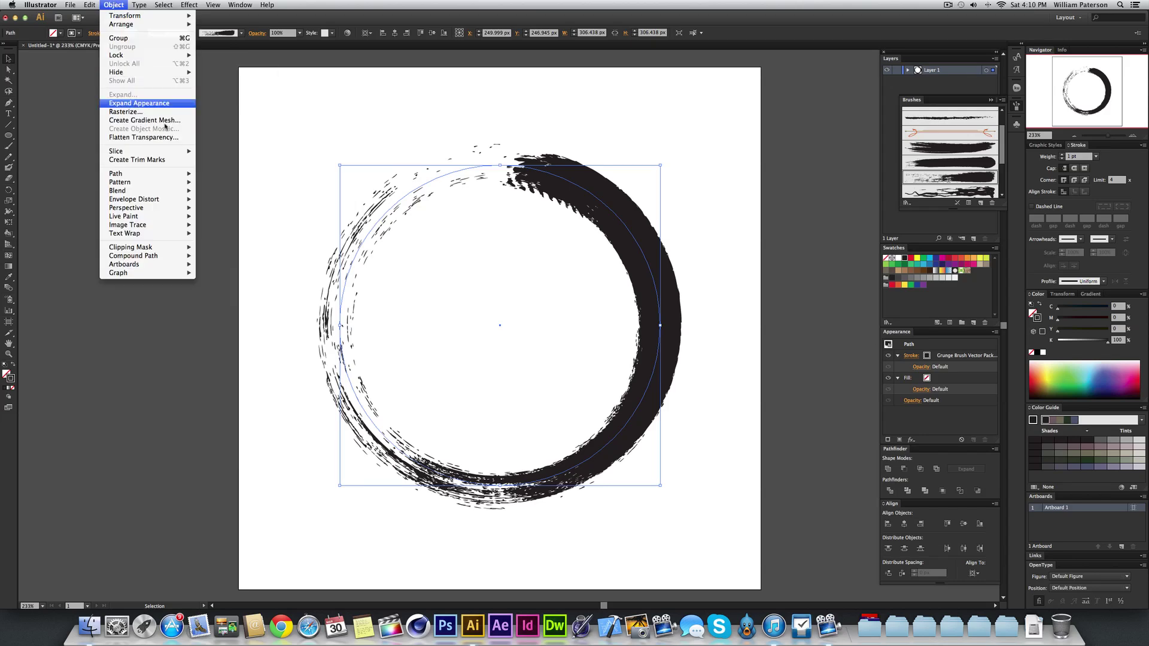
pyautogui.click(150, 104)
pyautogui.moveTo(700, 174); pyautogui.dragTo(600, 235)
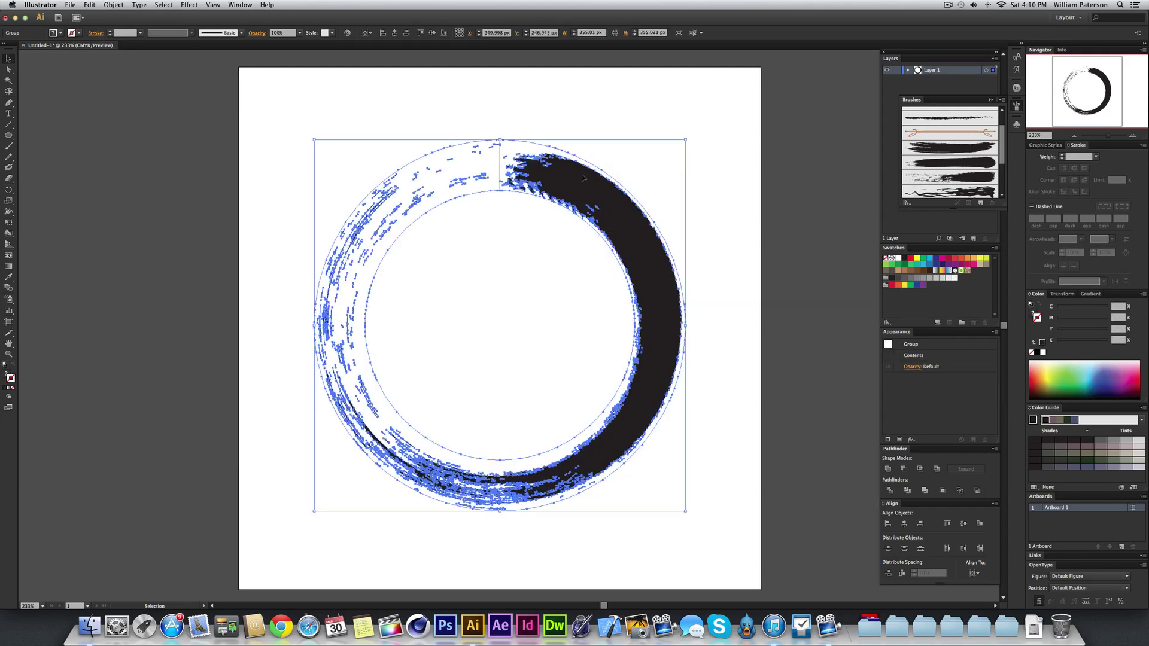
# Step: Undo the appearance expansion of the brushed circle
pyautogui.press('super+z')
pyautogui.press('super+z')
pyautogui.press('super+z')
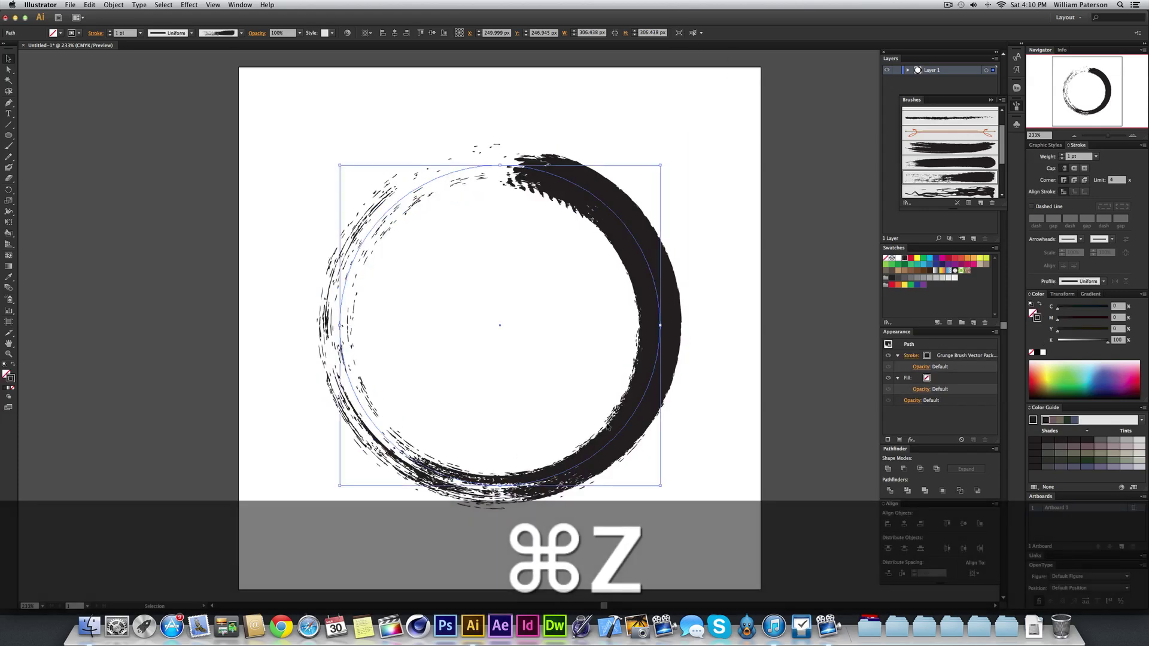
# Step: Delete the circle's rightmost anchor point so that only the left half remains as a brushed arc
pyautogui.press('shift+super+b')
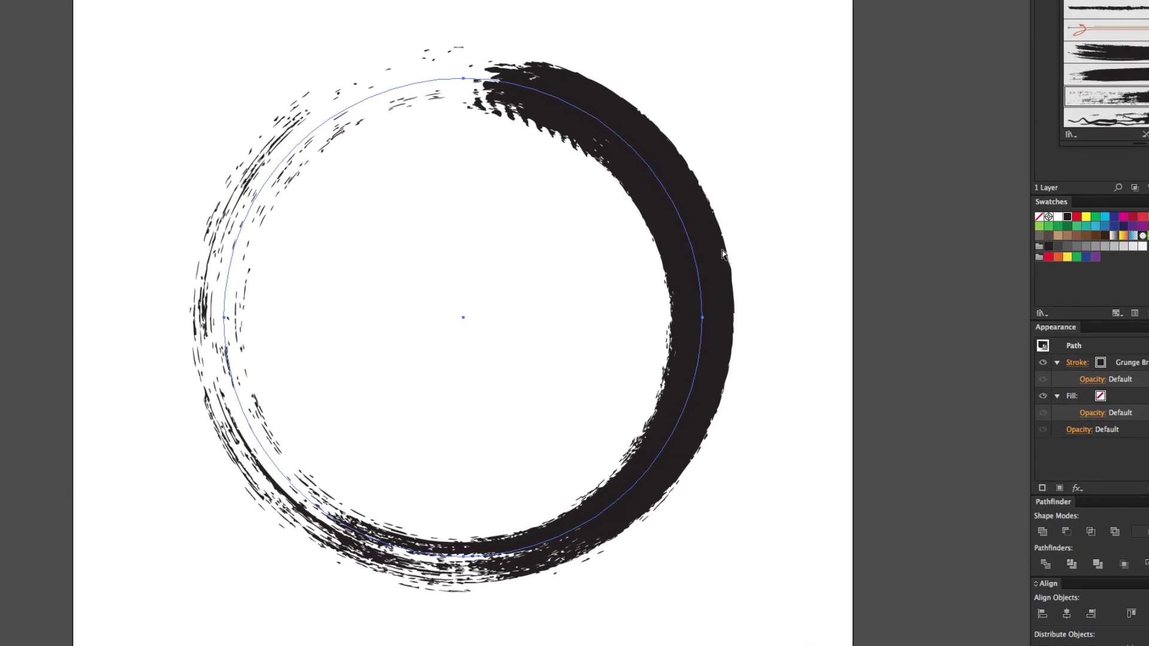
pyautogui.moveTo(799, 269); pyautogui.dragTo(593, 398)
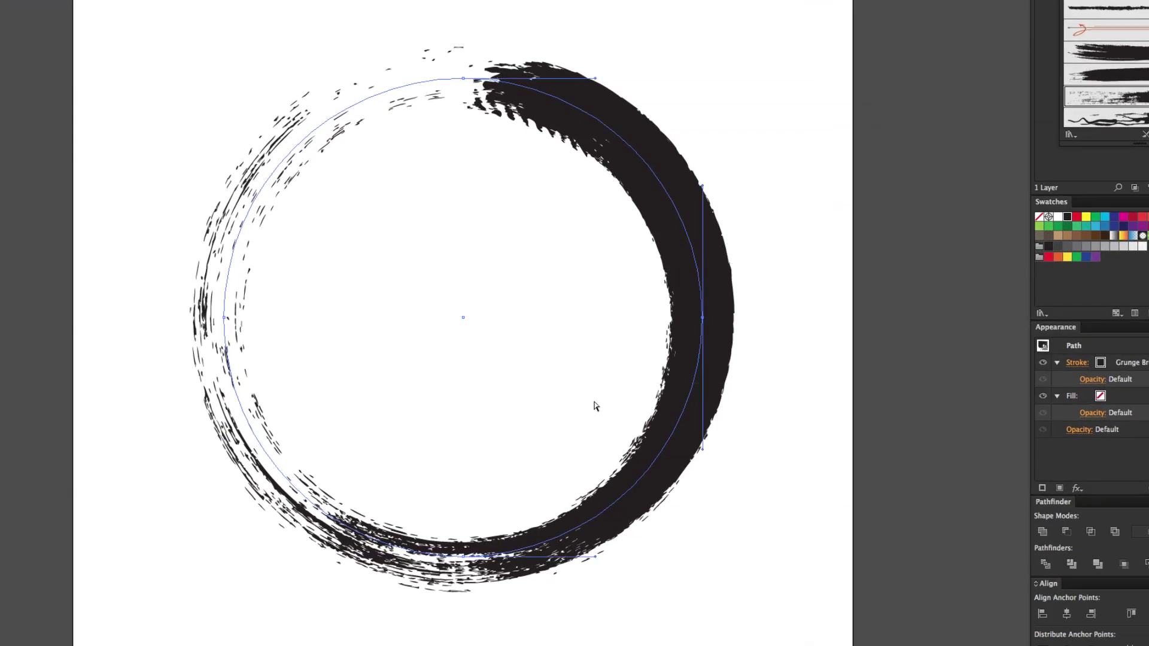
pyautogui.moveTo(790, 270); pyautogui.dragTo(606, 371)
pyautogui.moveTo(786, 267); pyautogui.dragTo(593, 413)
pyautogui.press('Delete')
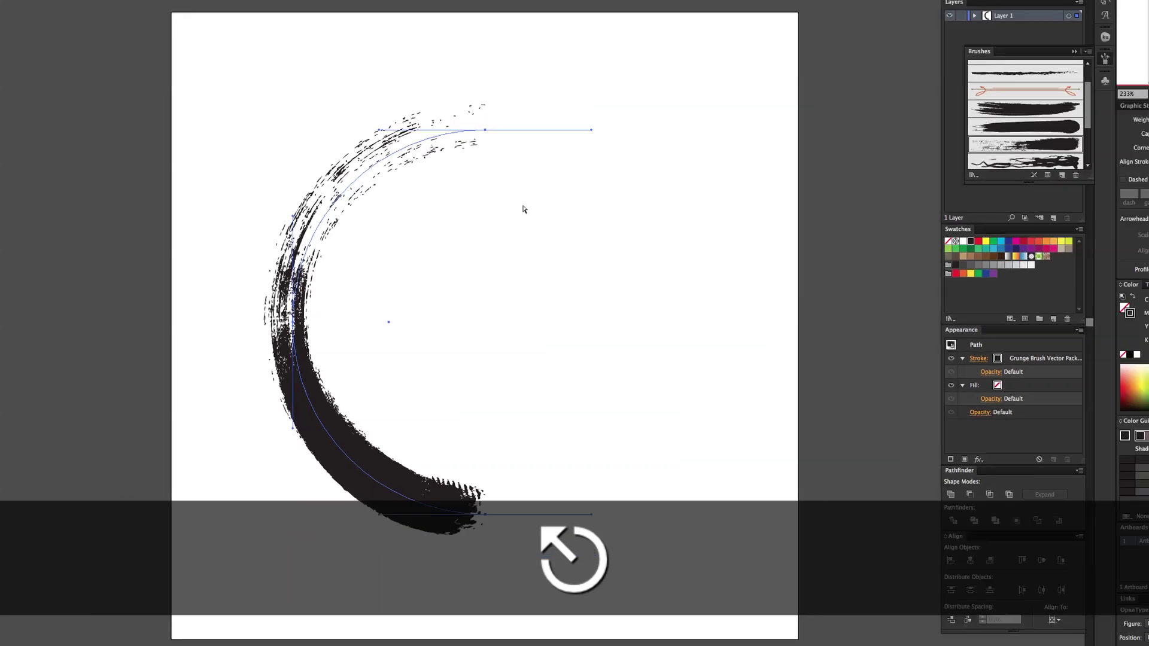
pyautogui.press('v')
pyautogui.click(560, 248)
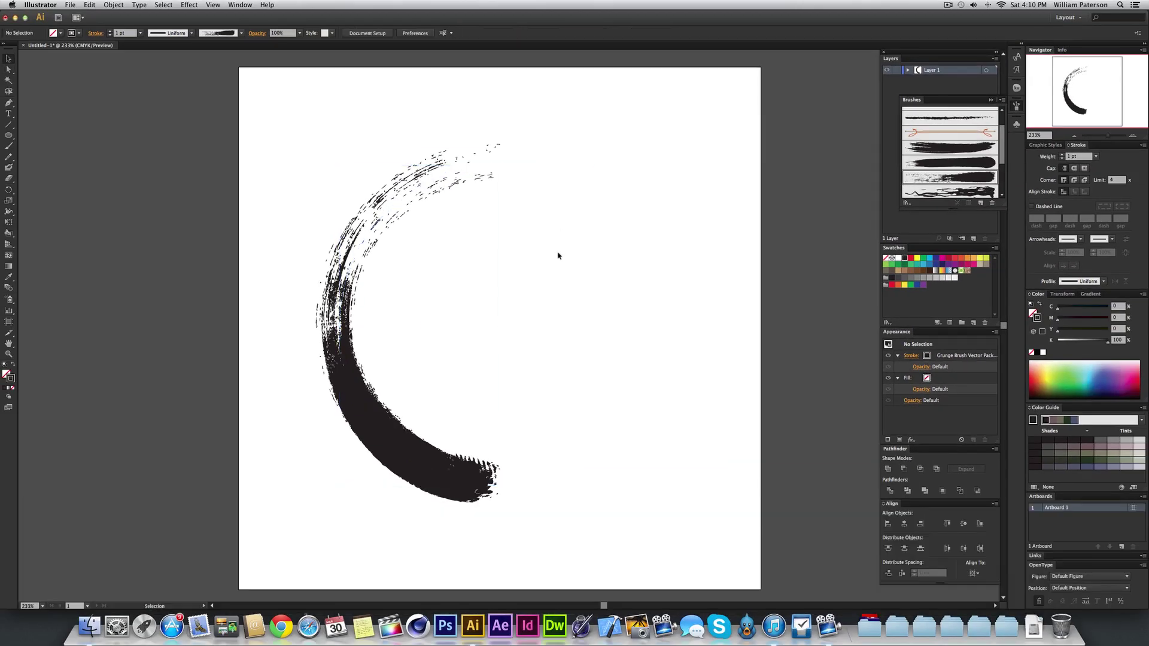
pyautogui.moveTo(626, 160); pyautogui.dragTo(280, 343)
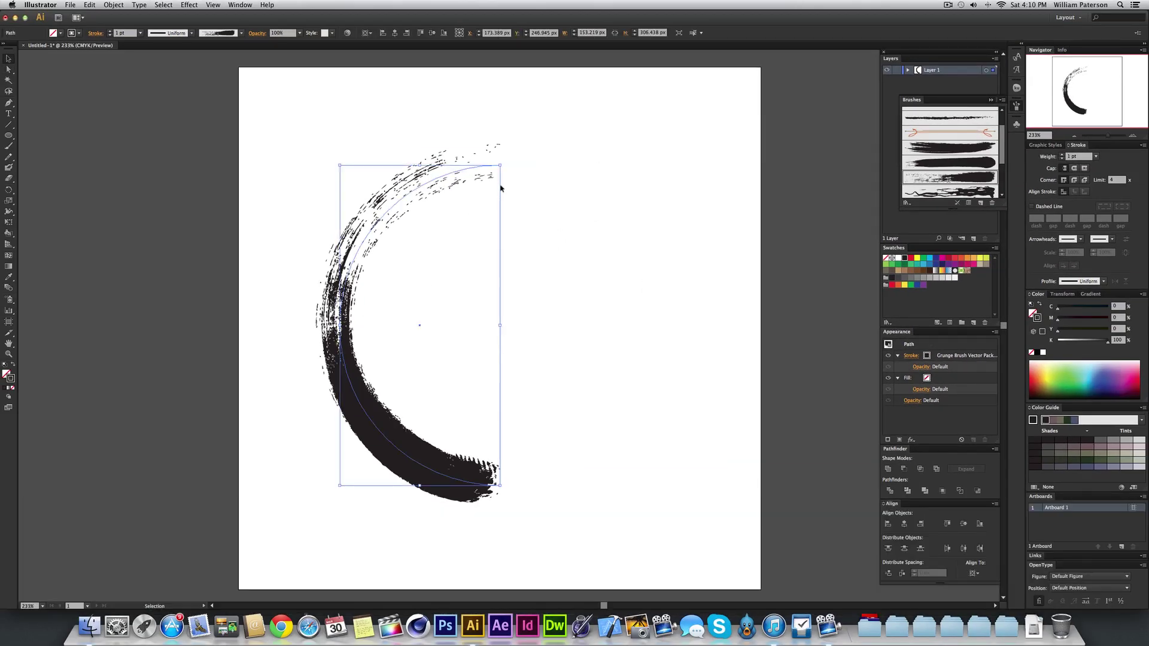
pyautogui.click(615, 182)
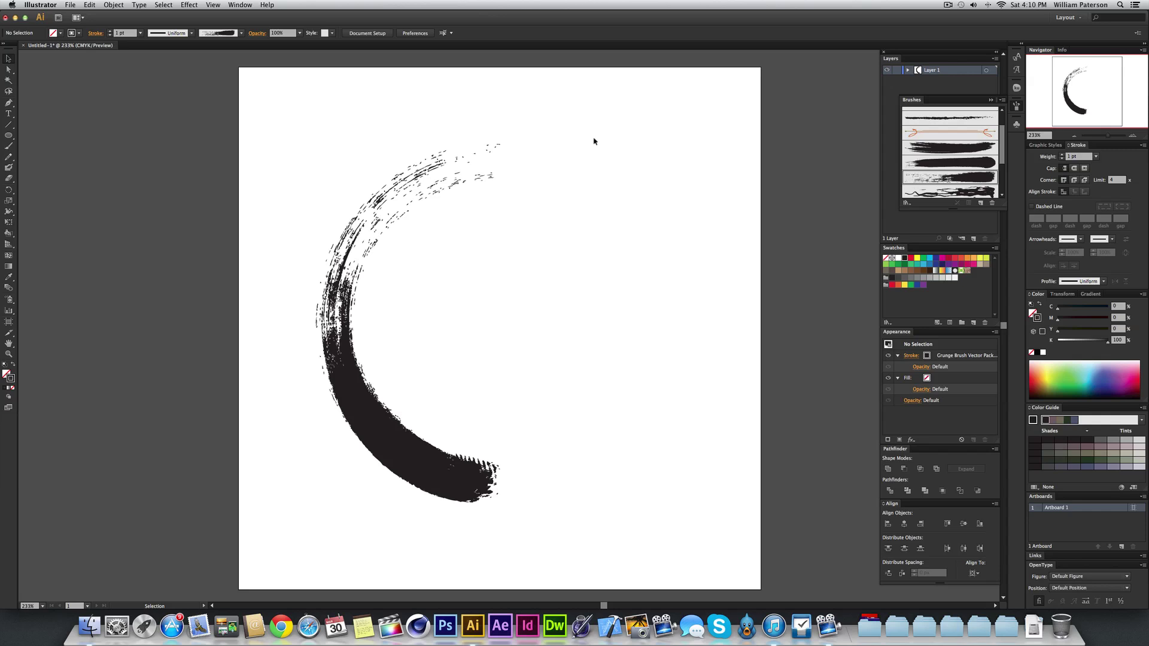
# Step: Make sure Scale Strokes & Effects is enabled in the General preferences
pyautogui.press('super+k')
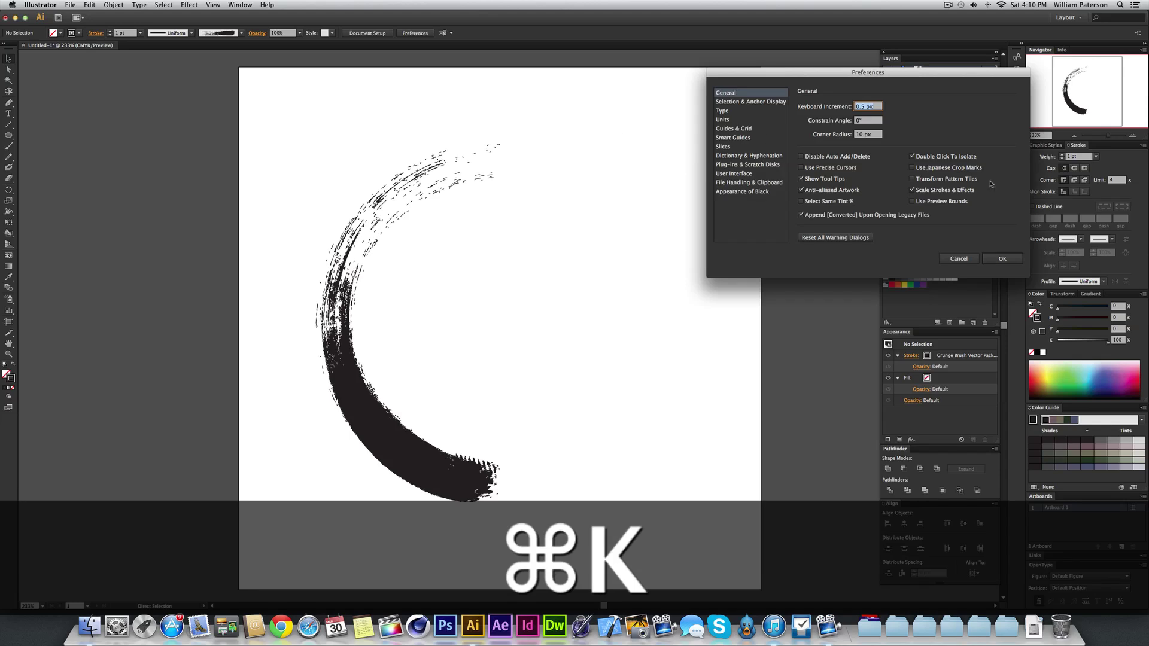
pyautogui.moveTo(868, 71); pyautogui.dragTo(699, 97)
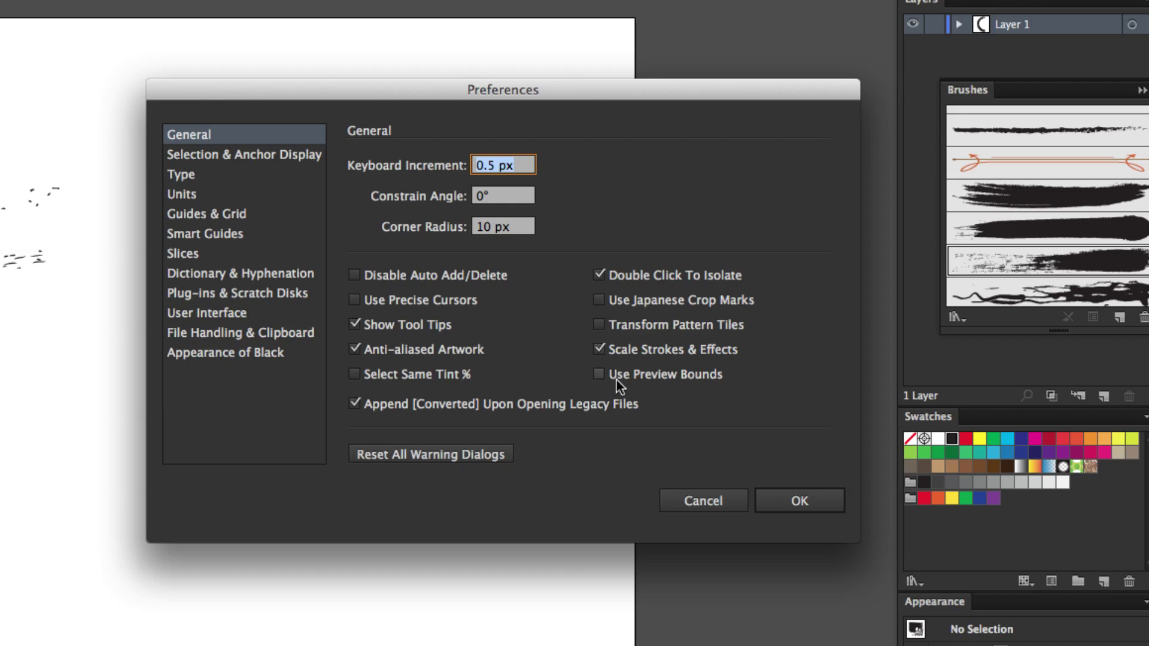
pyautogui.doubleClick(626, 350)
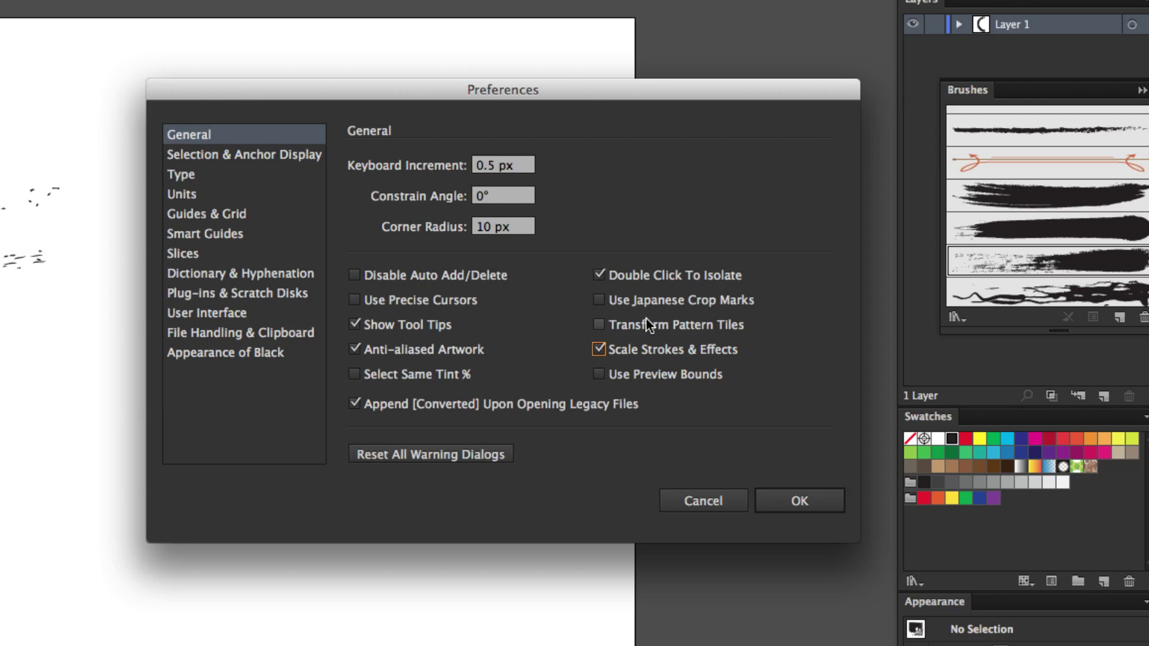
pyautogui.click(829, 498)
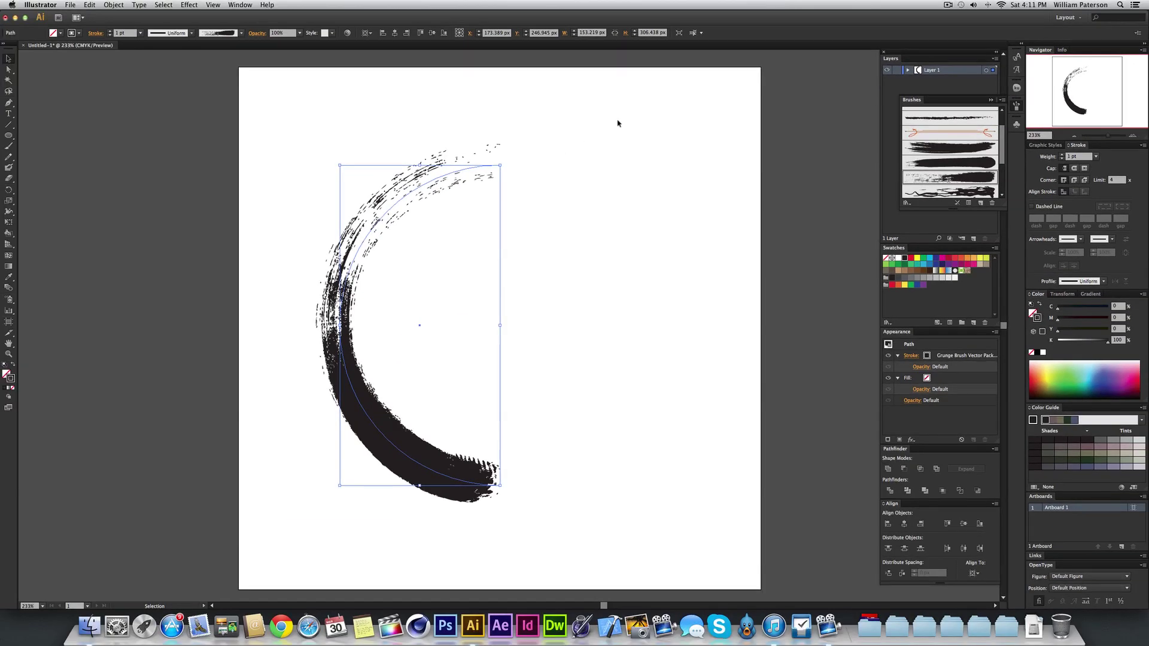
# Step: Scale the brushed arc down proportionally to a stroke weight of about 0.469 pt and move it towards the artboard's left edge
pyautogui.hotkey('alt', 'shift')
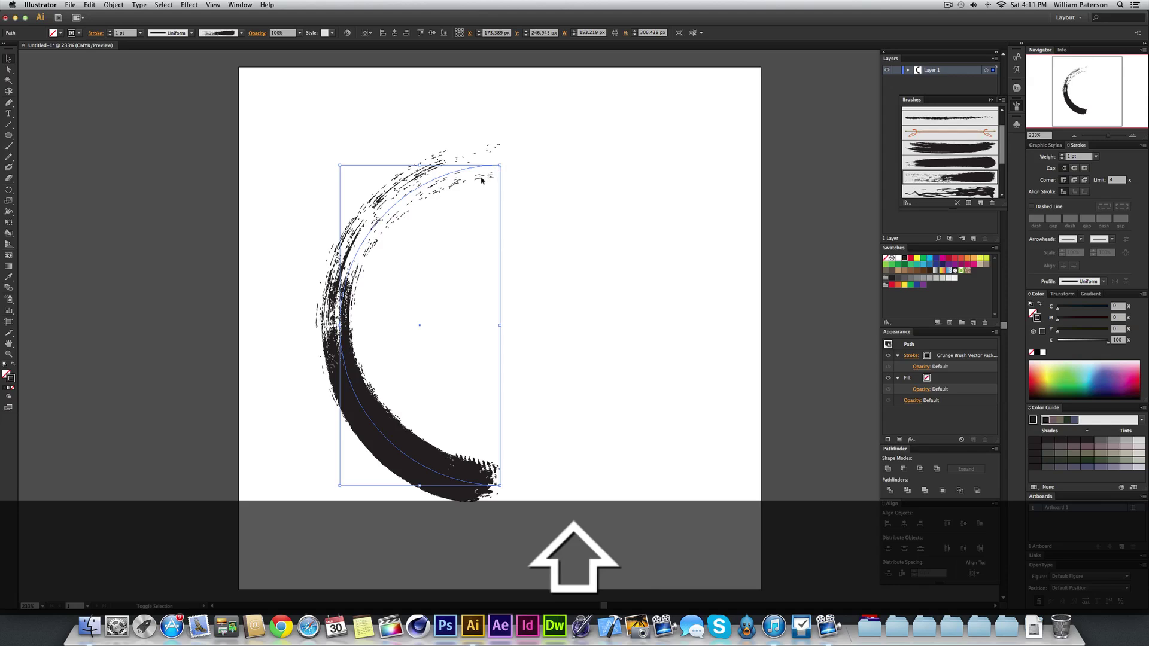
pyautogui.moveTo(500, 165)
pyautogui.mouseDown()
pyautogui.moveTo(510, 181)
pyautogui.moveTo(468, 232)
pyautogui.mouseUp()
pyautogui.moveTo(491, 328); pyautogui.dragTo(360, 470)
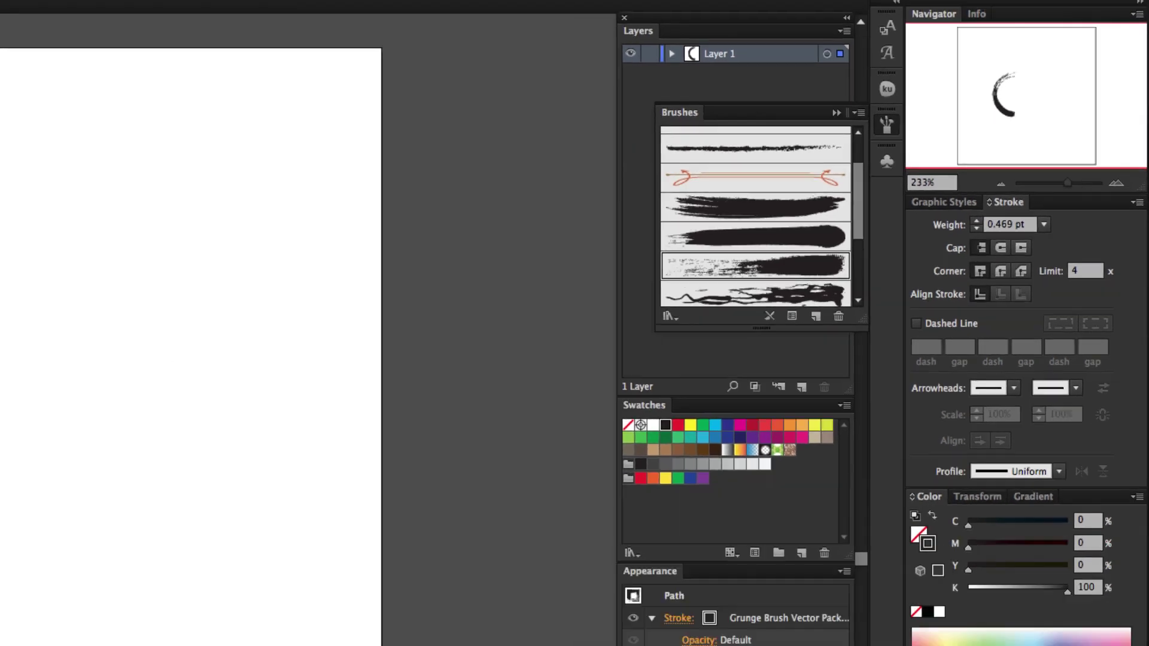
pyautogui.moveTo(406, 379); pyautogui.dragTo(310, 379)
pyautogui.press('super+shift+a')
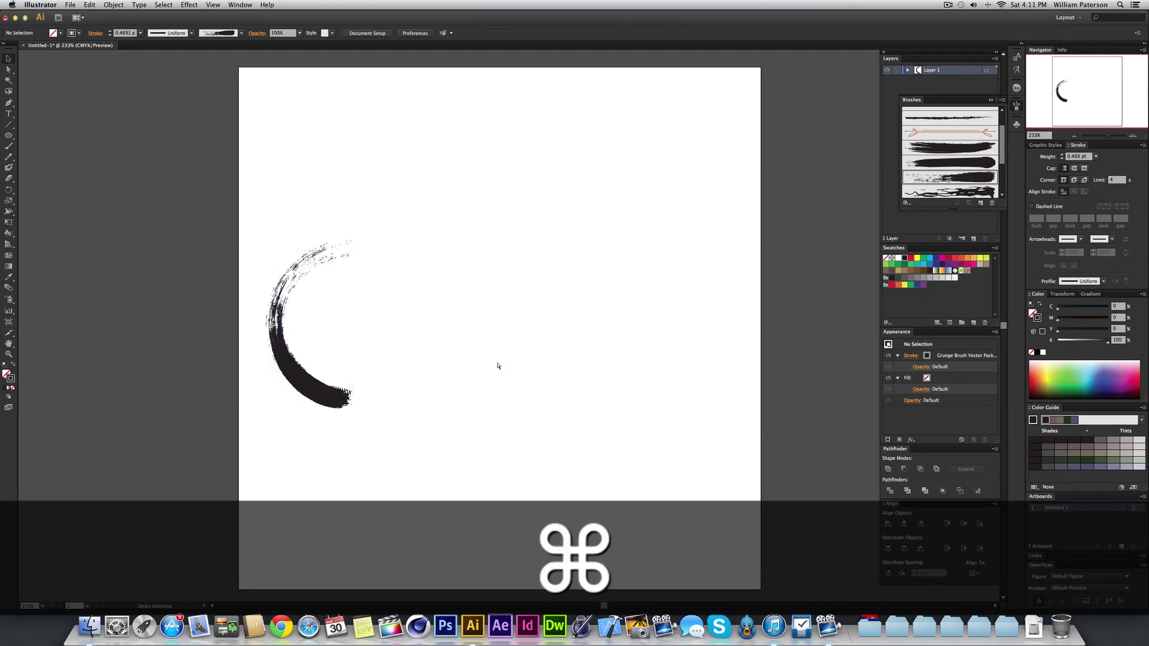
# Step: Paste the full brushed circle in front and rotate it with Free Transform until its thick end starts at the top
pyautogui.press('super+f')
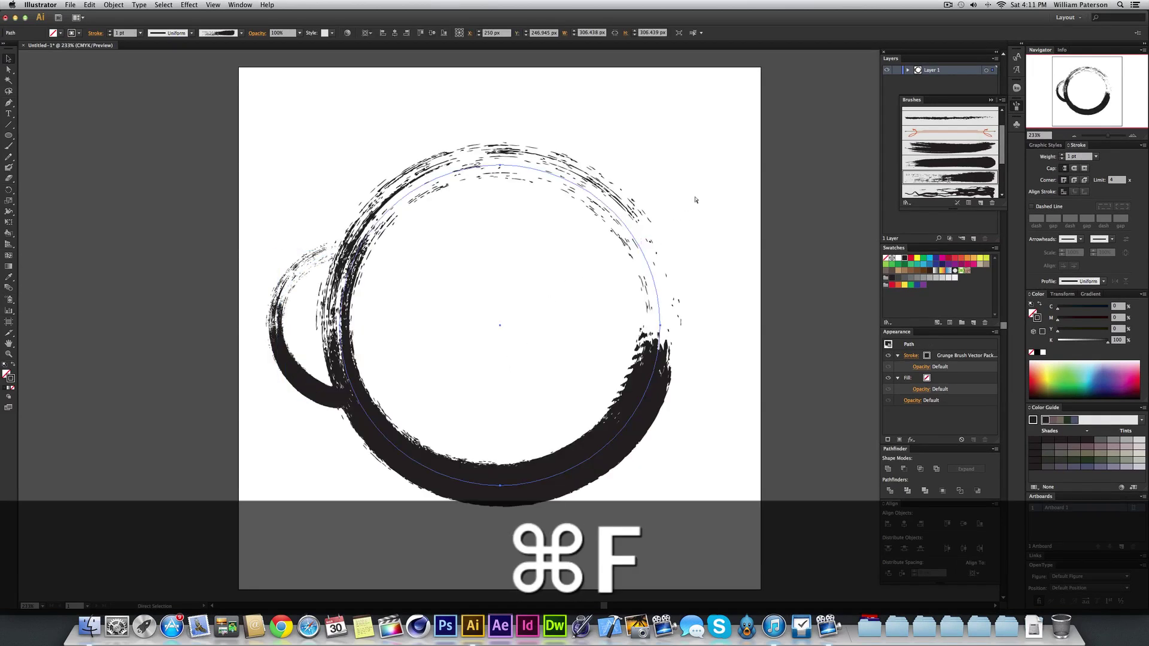
pyautogui.press('e')
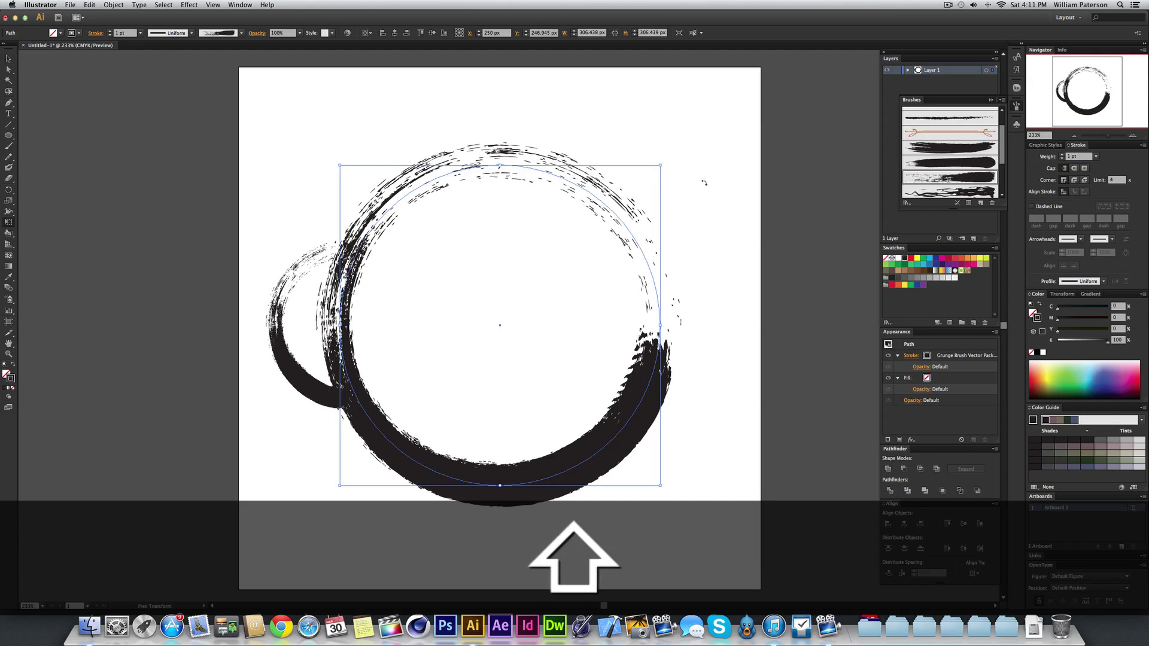
pyautogui.moveTo(670, 171)
pyautogui.mouseDown()
pyautogui.moveTo(509, 100)
pyautogui.moveTo(397, 223)
pyautogui.mouseUp()
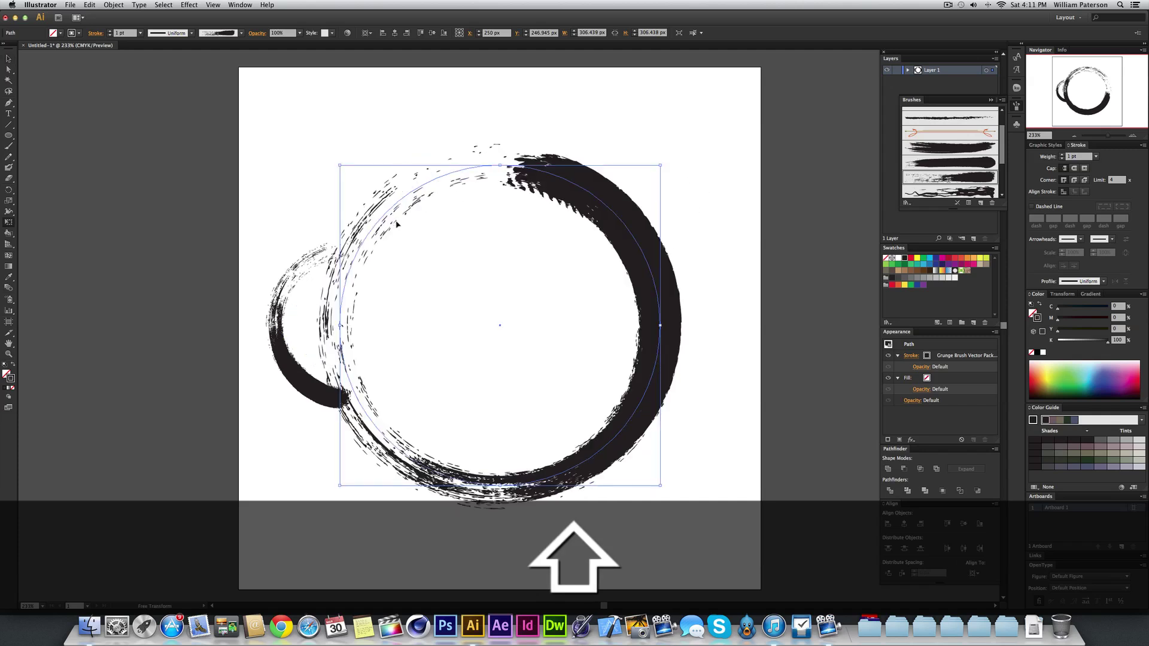
# Step: Scale the full circle down proportionally to about 78 px wide and place it inside the arc
pyautogui.press('v')
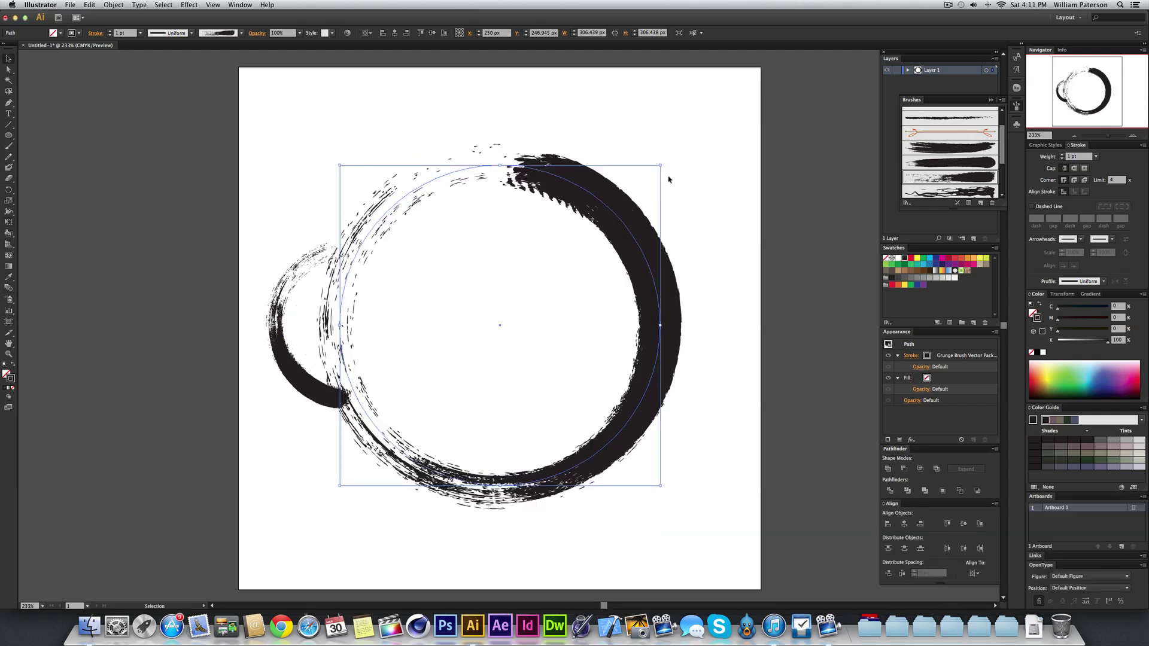
pyautogui.moveTo(662, 171)
pyautogui.mouseDown()
pyautogui.moveTo(551, 287)
pyautogui.moveTo(560, 298)
pyautogui.moveTo(377, 326)
pyautogui.moveTo(390, 282)
pyautogui.moveTo(405, 288)
pyautogui.moveTo(393, 300)
pyautogui.moveTo(383, 285)
pyautogui.mouseUp()
# Step: Move the arc and circle together to the artboard's middle and enlarge them proportionally to about 195 × 282 px
pyautogui.keyDown('shift'); pyautogui.click(295, 287); pyautogui.keyUp('shift')
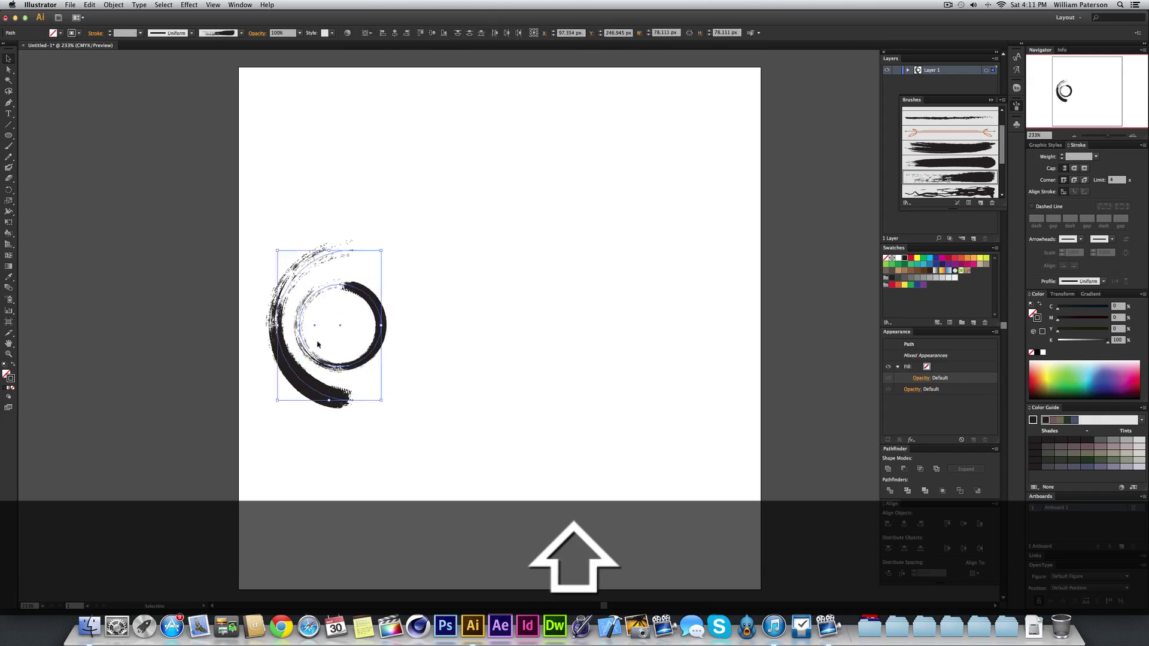
pyautogui.moveTo(295, 287); pyautogui.dragTo(519, 297)
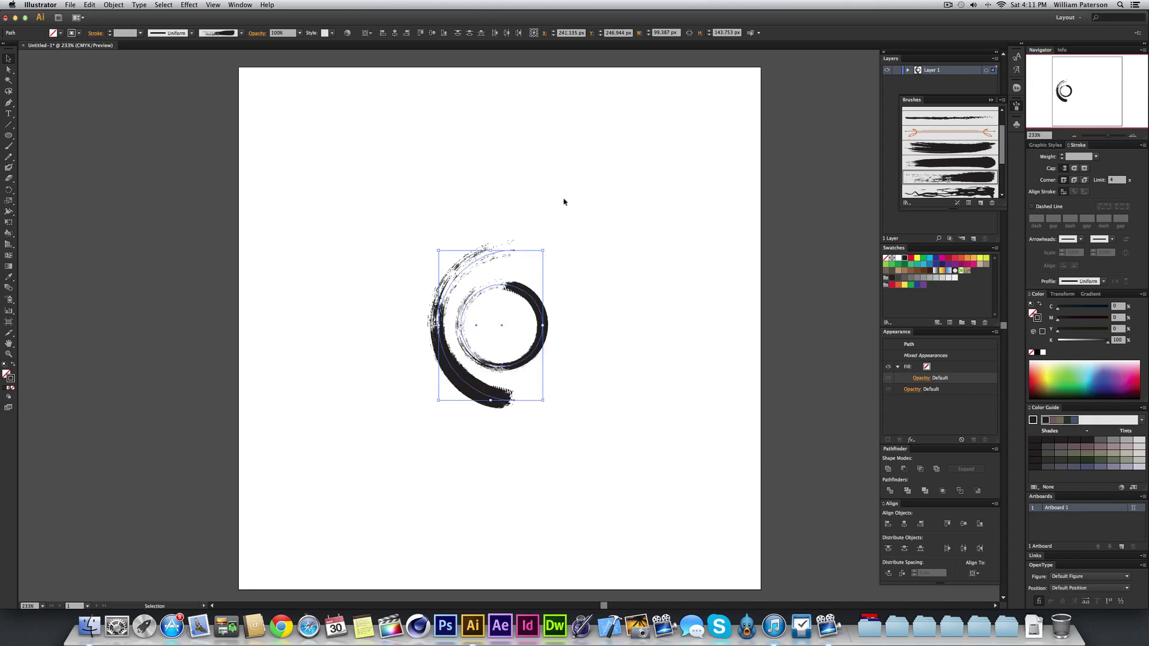
pyautogui.moveTo(543, 250); pyautogui.dragTo(634, 191)
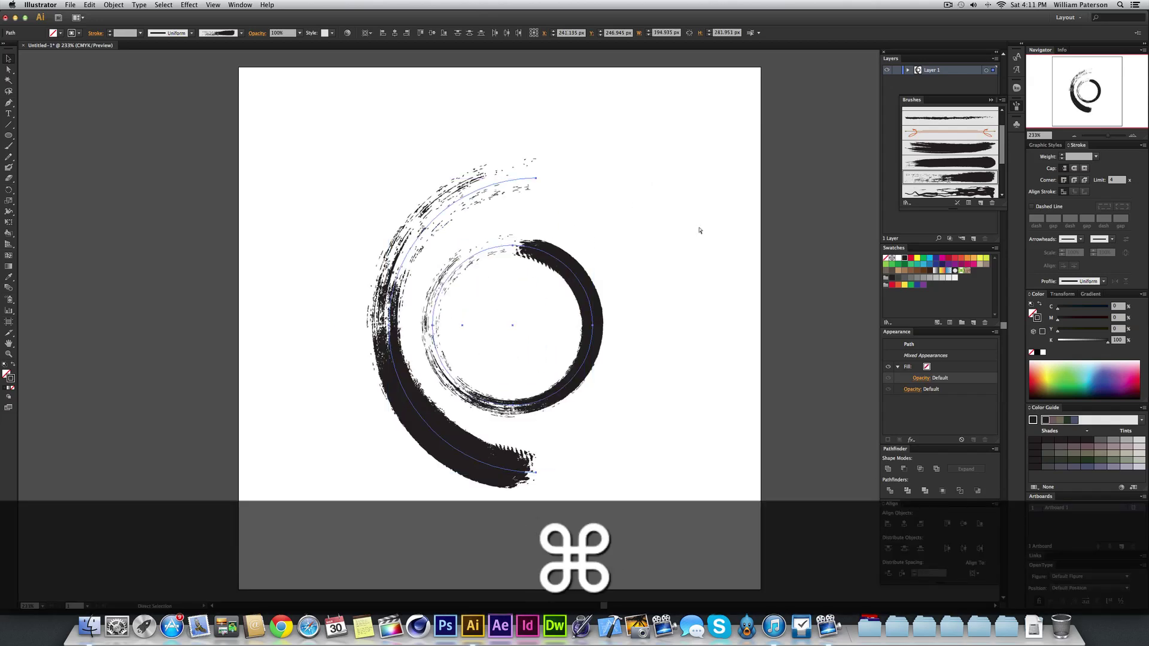
# Step: Group the arc and circle, centre the group horizontally and vertically on the artboard, and ungroup it
pyautogui.press('super+g')
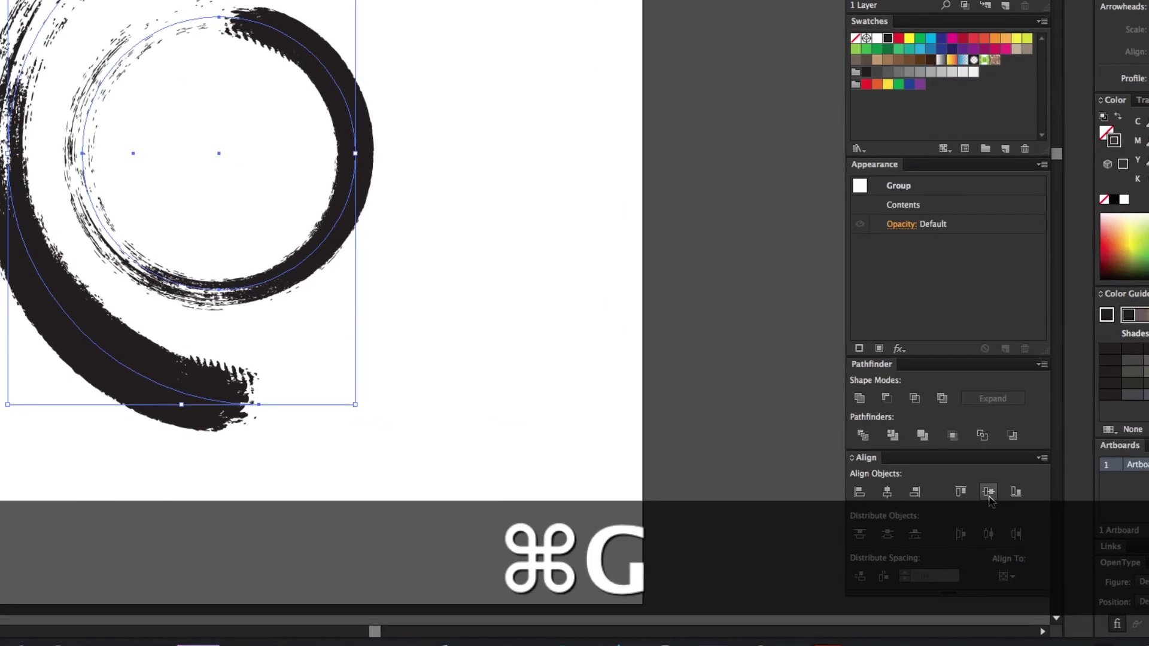
pyautogui.click(988, 496)
pyautogui.click(856, 494)
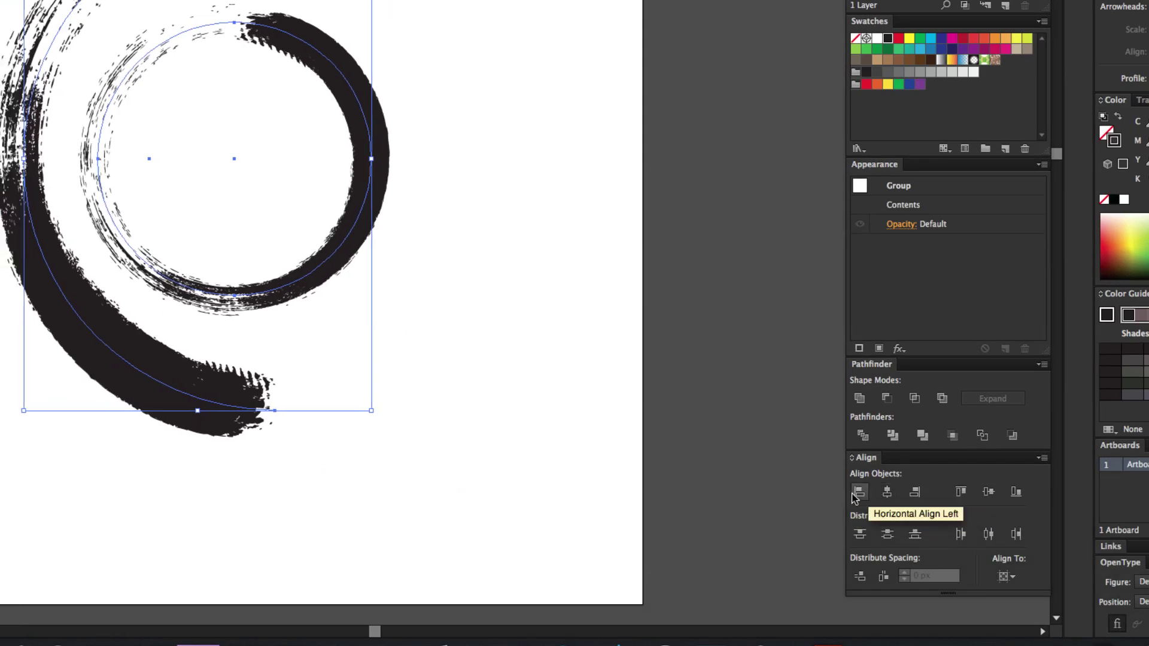
pyautogui.click(616, 449)
pyautogui.click(340, 152)
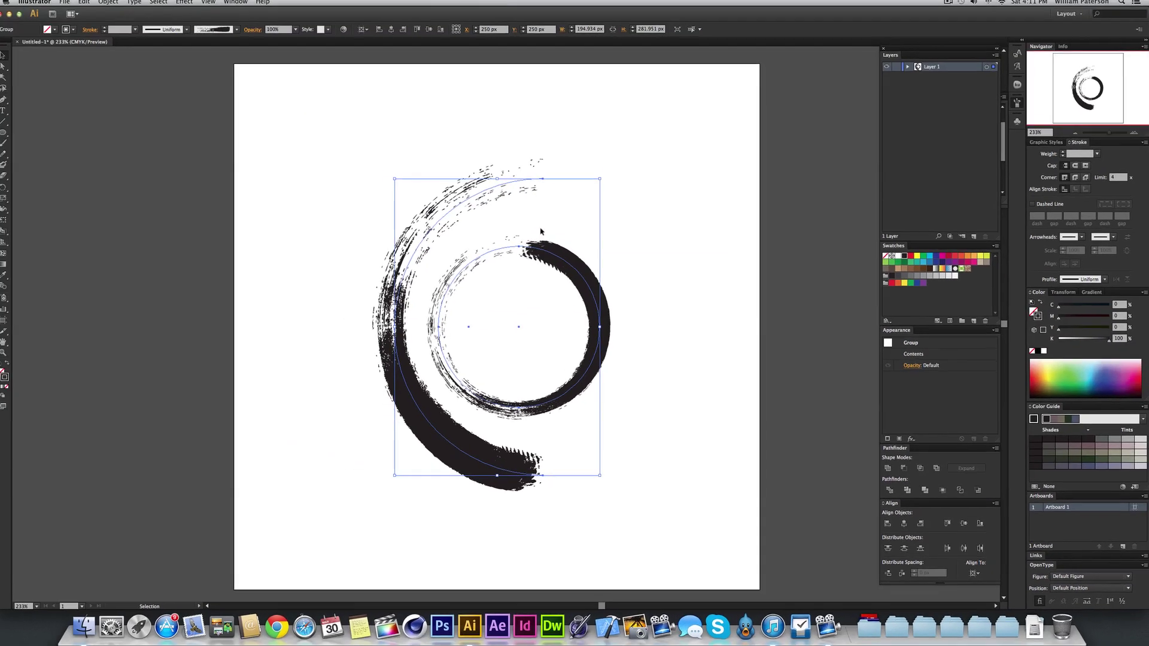
pyautogui.press('super+shift+g')
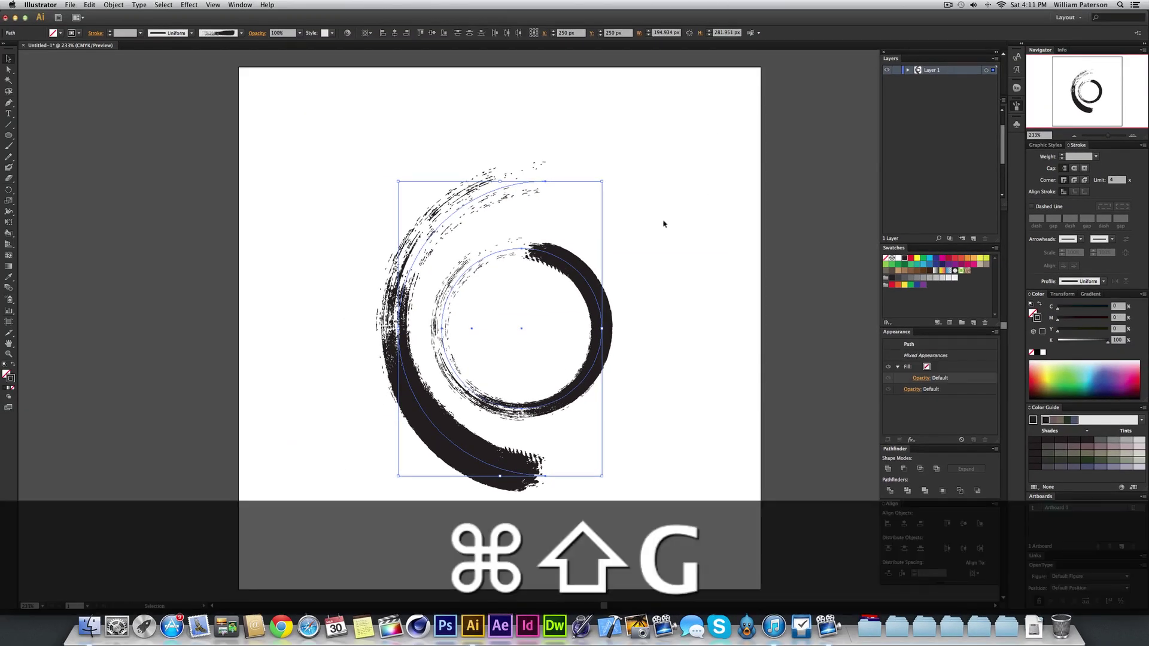
pyautogui.doubleClick(616, 287)
pyautogui.press('Escape')
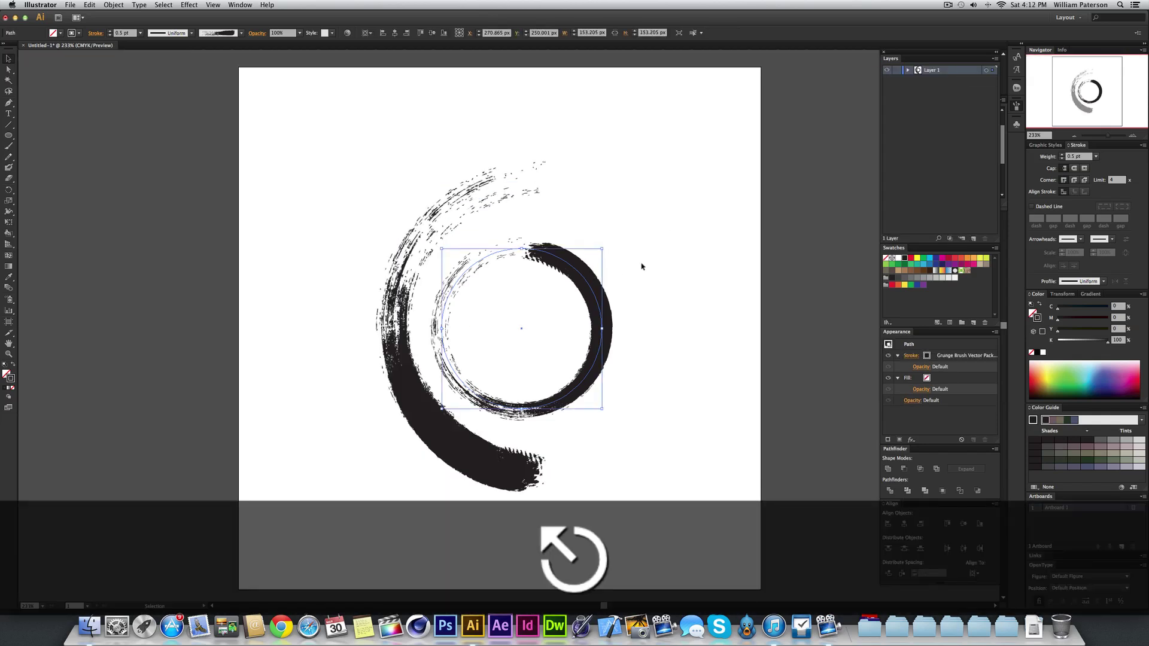
pyautogui.press('super+z')
pyautogui.press('super+z')
pyautogui.press('super+z')
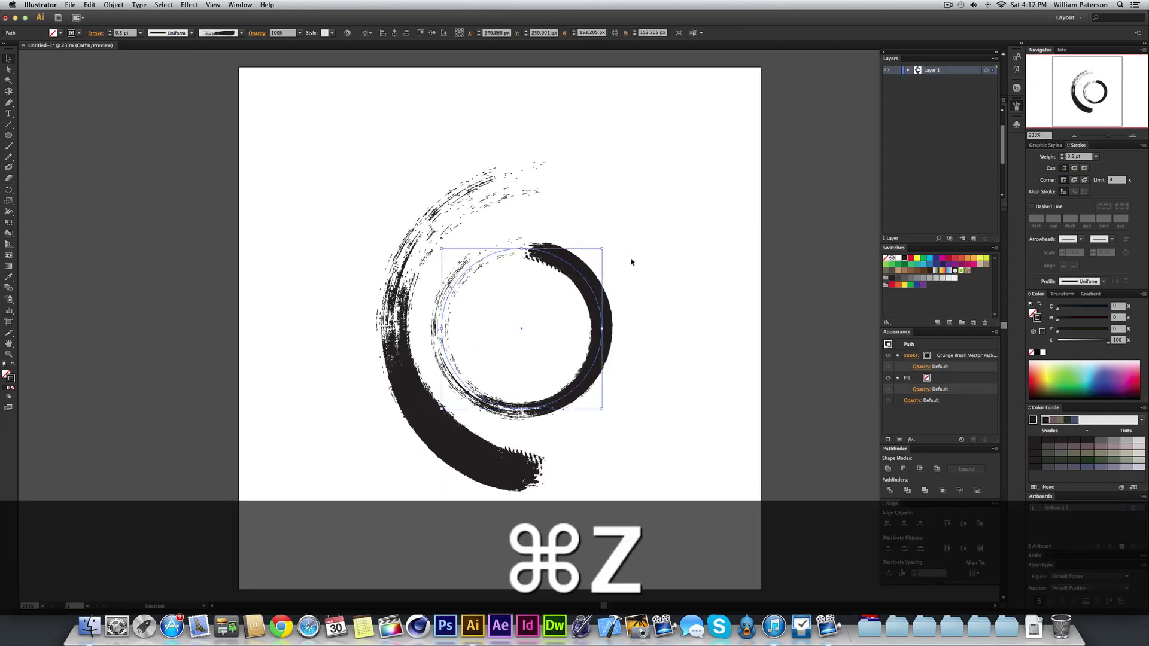
# Step: Select both the brushed arc and the inner circle
pyautogui.click(670, 174)
pyautogui.moveTo(626, 146); pyautogui.dragTo(387, 462)
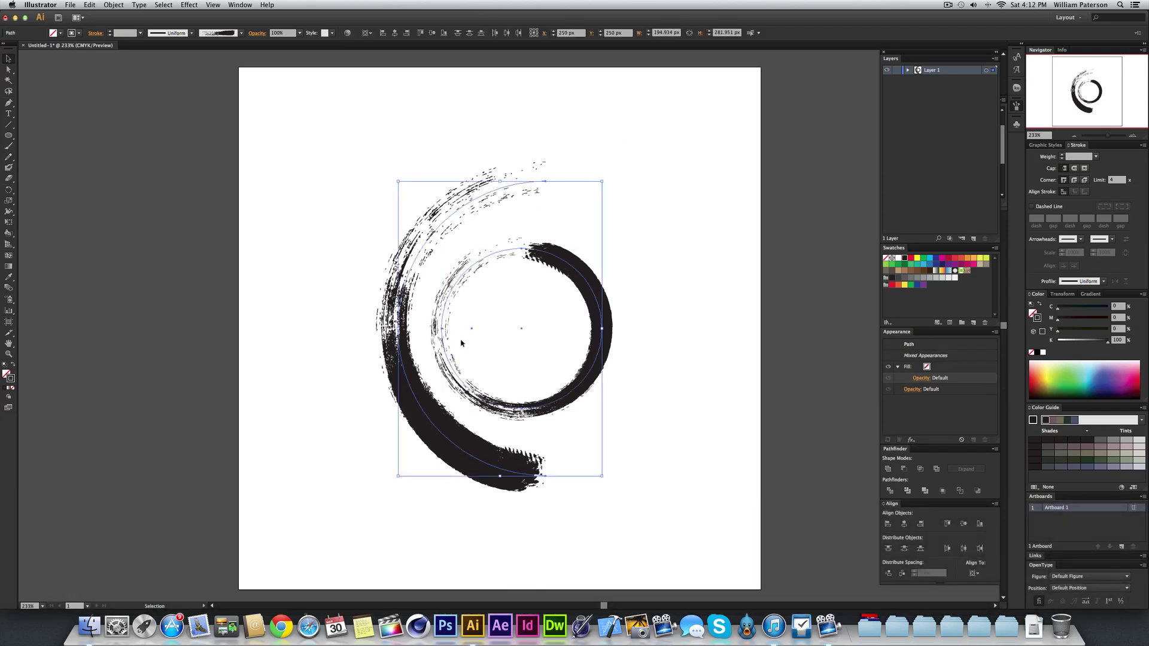